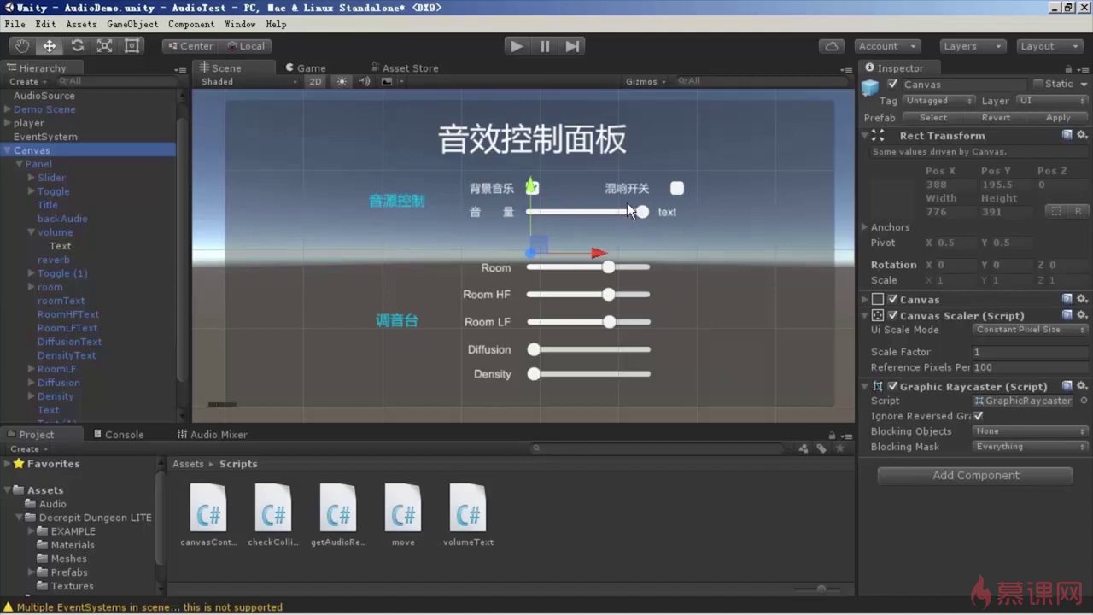
Select the 背景音乐 toggle on the sound panel so its components show in the Inspector.
{"action": "left_click", "coordinate": [538, 185]}
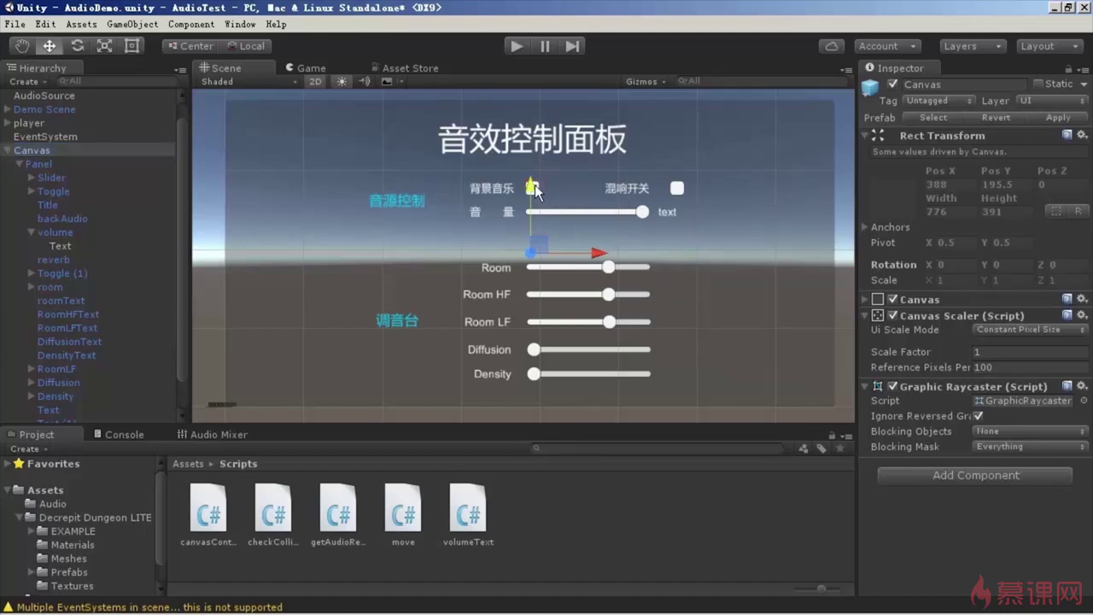
Wire the 背景音乐 toggle's On Value Changed event to AudioSource.mute.
{"action": "left_click", "coordinate": [533, 187]}
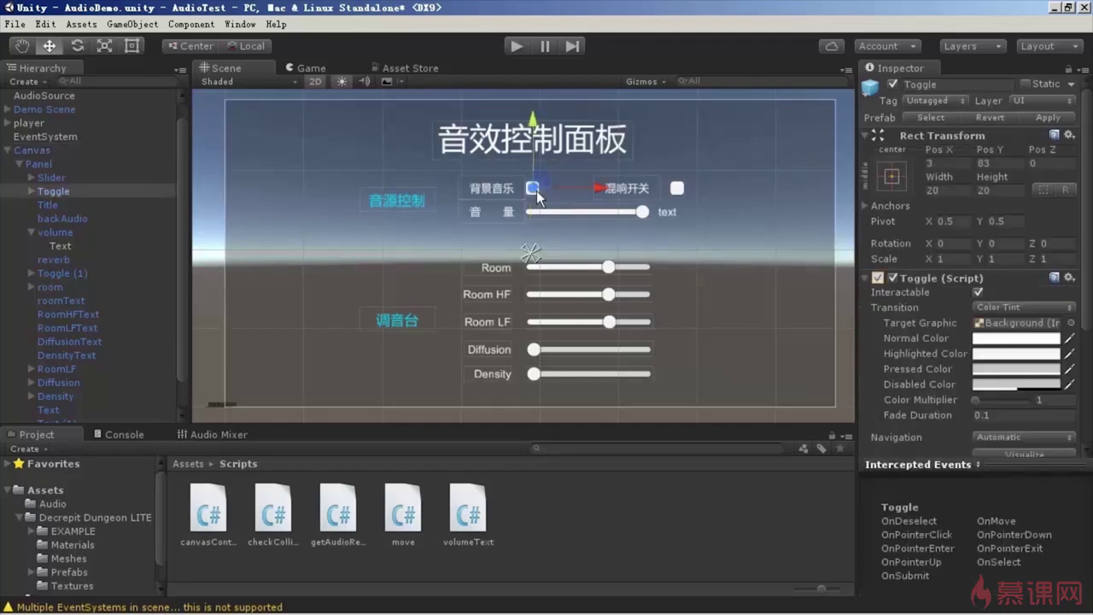
{"action": "scroll", "coordinate": [879, 367], "scroll_direction": "down", "scroll_amount": 5}
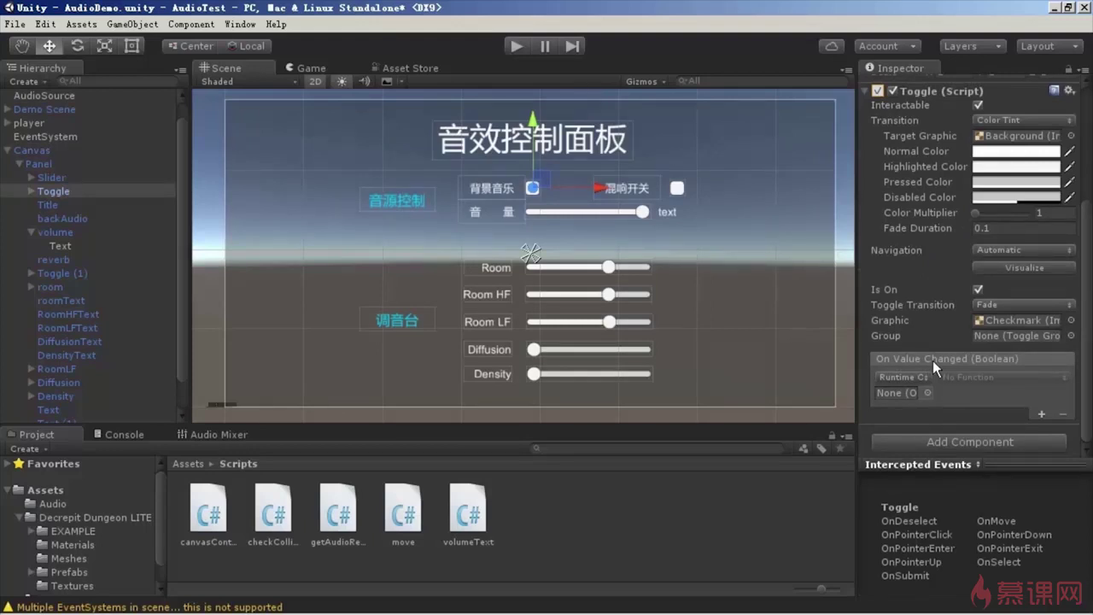
{"action": "left_click_drag", "start_coordinate": [49, 97], "coordinate": [895, 393]}
{"action": "left_click", "coordinate": [984, 377]}
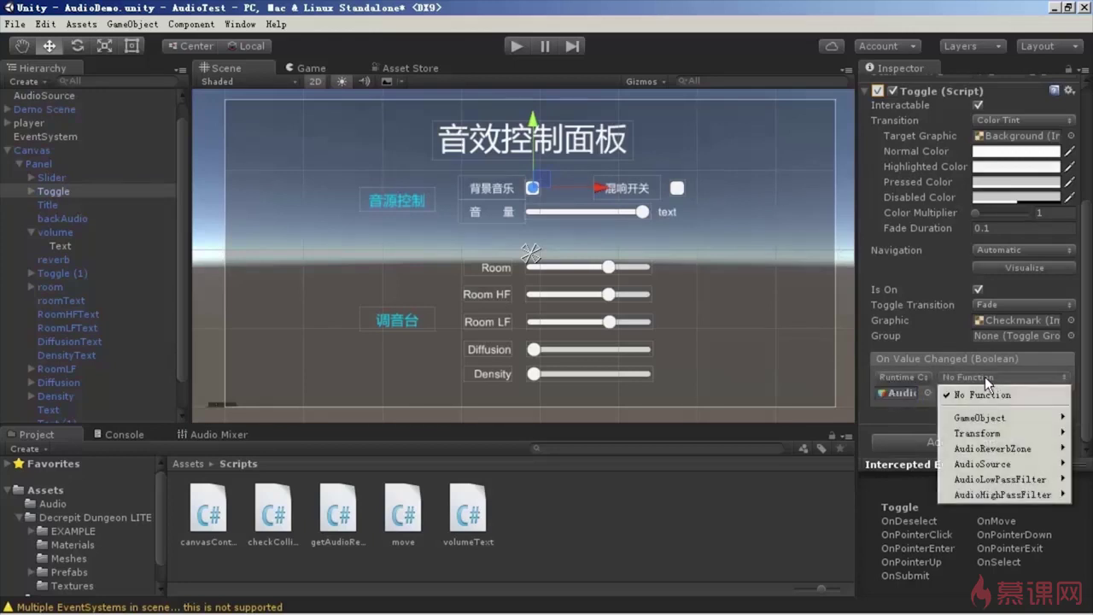
{"action": "mouse_move", "coordinate": [982, 464]}
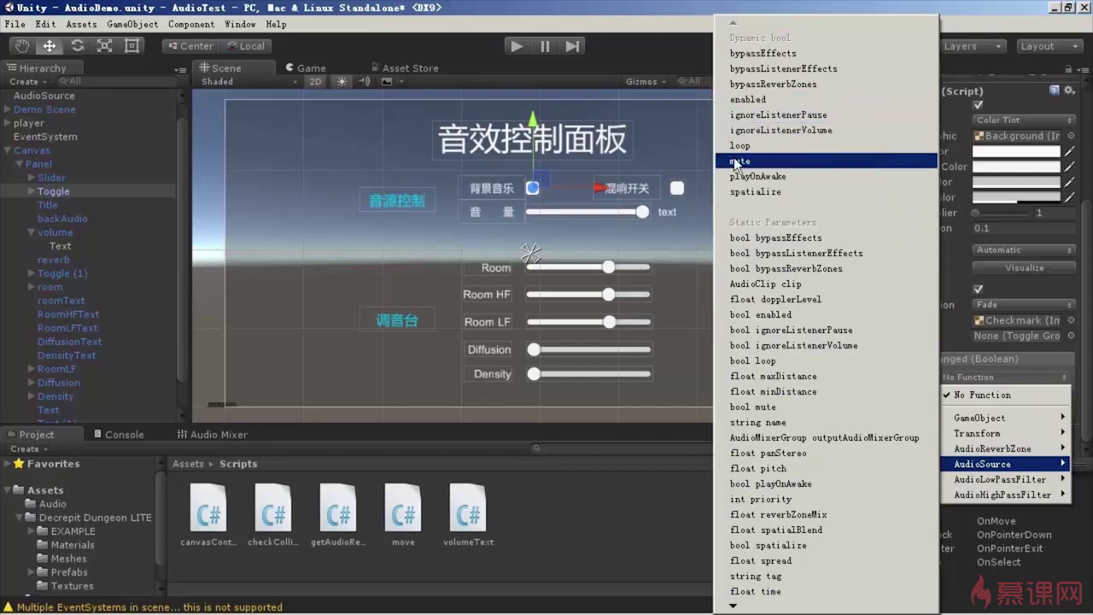
{"action": "left_click", "coordinate": [760, 163]}
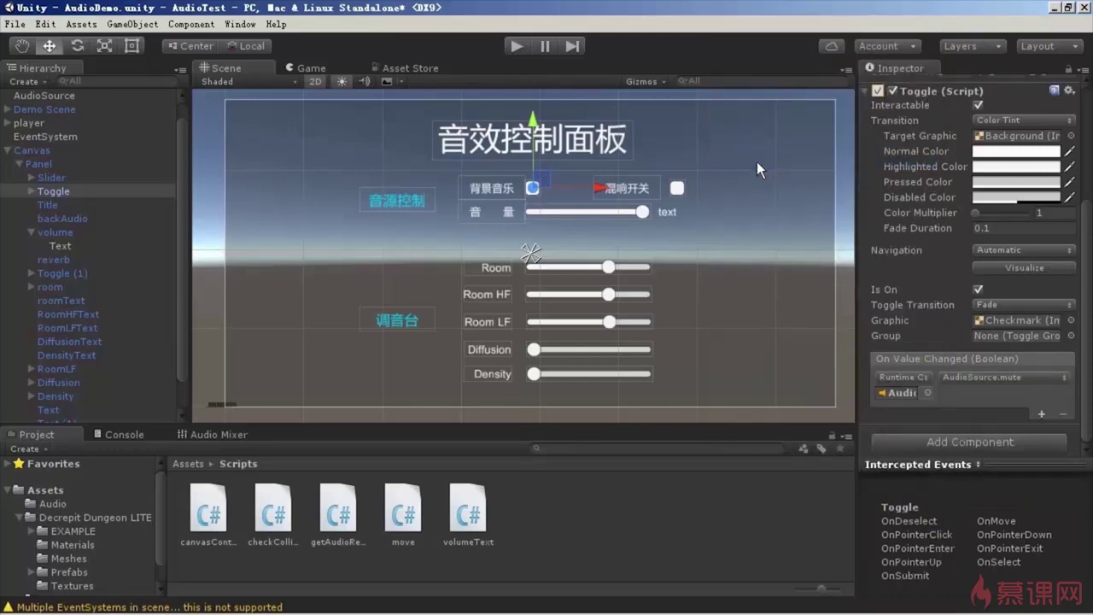
Wire the 混响开关 toggle's On Value Changed event to AudioSource.bypassEffects.
{"action": "left_click", "coordinate": [677, 186]}
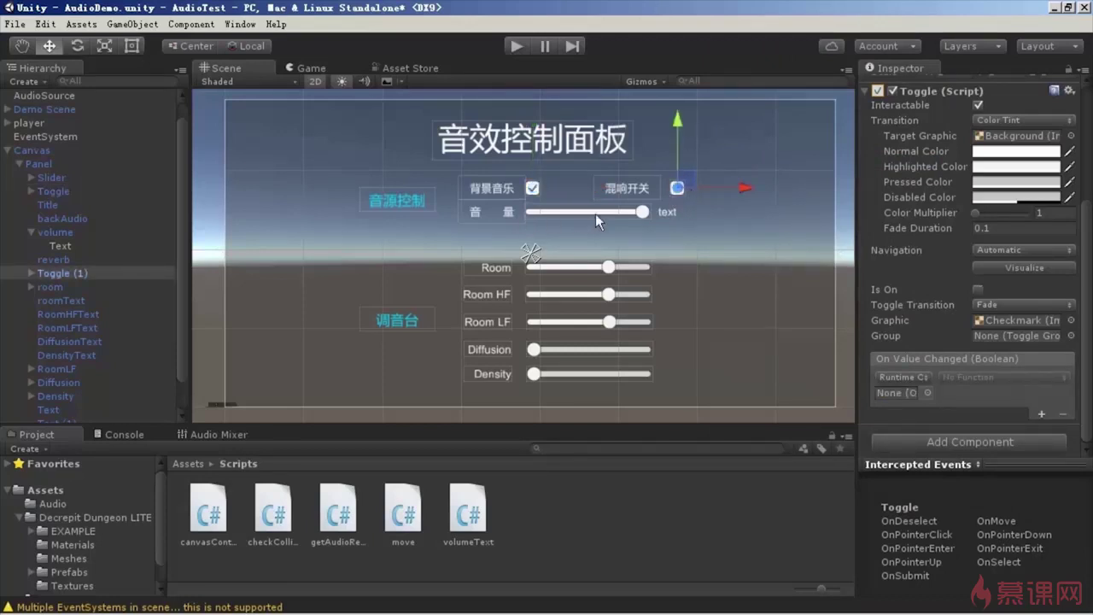
{"action": "left_click_drag", "start_coordinate": [42, 98], "coordinate": [898, 393]}
{"action": "left_click", "coordinate": [979, 378]}
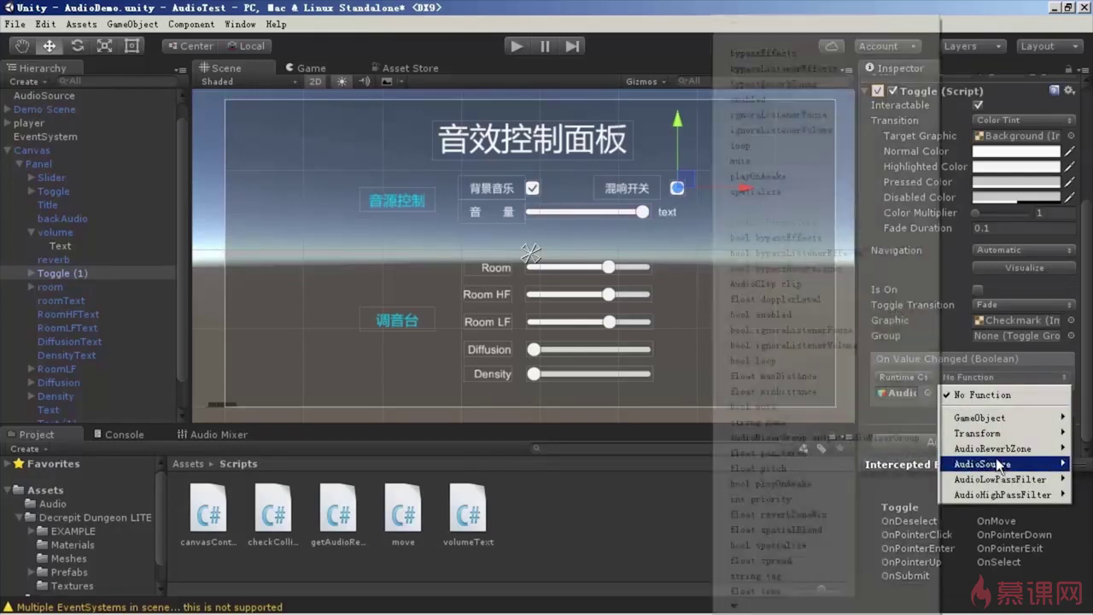
{"action": "left_click", "coordinate": [779, 55]}
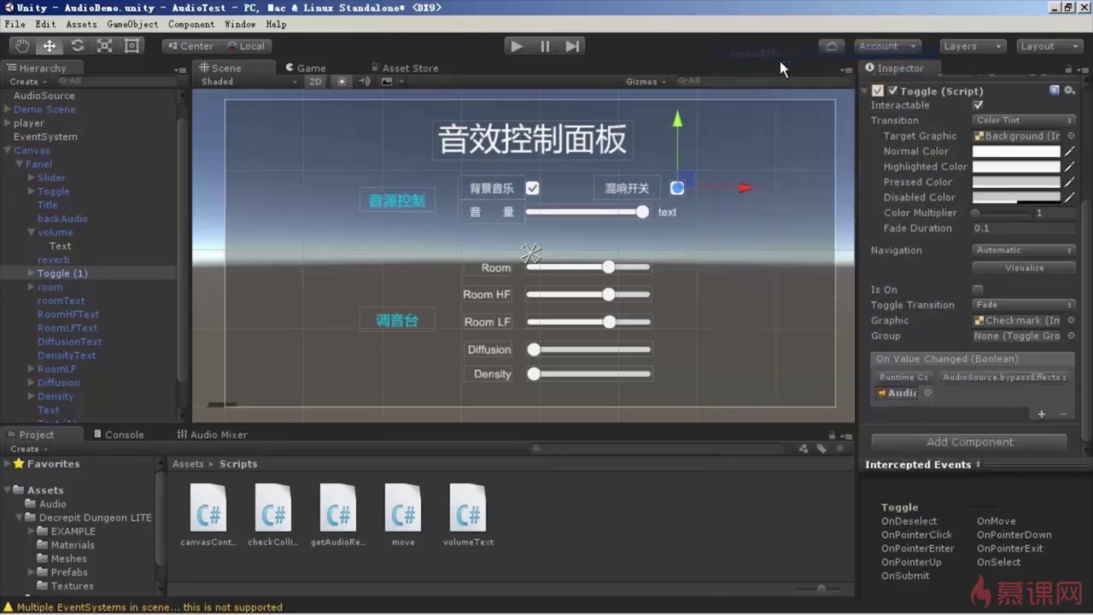
{"action": "left_click", "coordinate": [554, 211]}
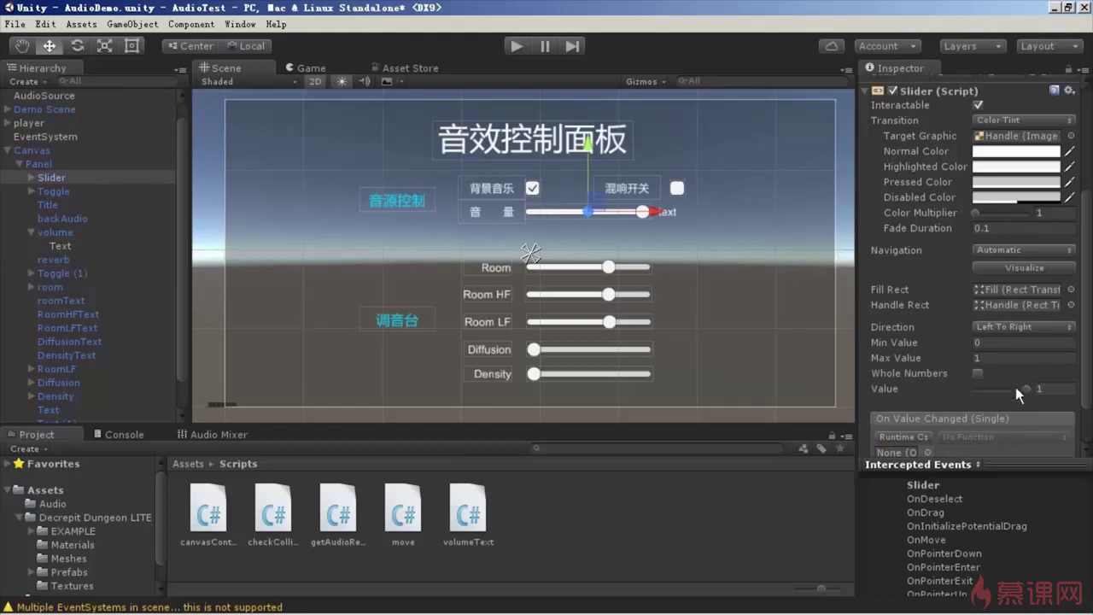
Point the 音量 slider's On Value Changed event at AudioSource.volume.
{"action": "mouse_move", "coordinate": [49, 98]}
{"action": "left_mouse_down"}
{"action": "mouse_move", "coordinate": [922, 444]}
{"action": "mouse_move", "coordinate": [907, 450]}
{"action": "left_mouse_up"}
{"action": "scroll", "coordinate": [939, 410], "scroll_direction": "down", "scroll_amount": 3}
{"action": "left_click", "coordinate": [963, 376]}
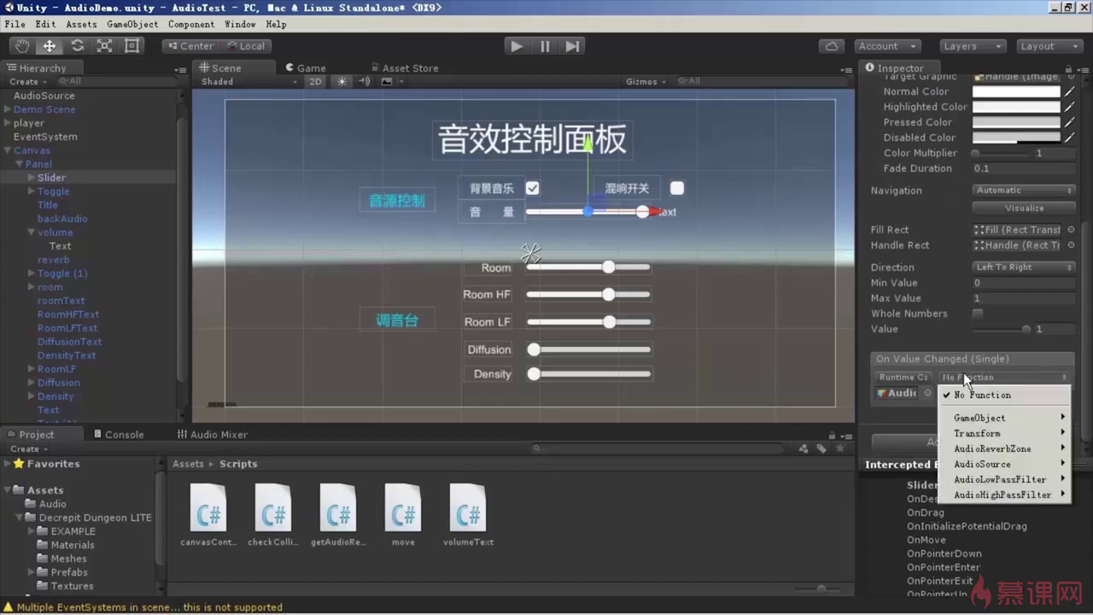
{"action": "mouse_move", "coordinate": [973, 464]}
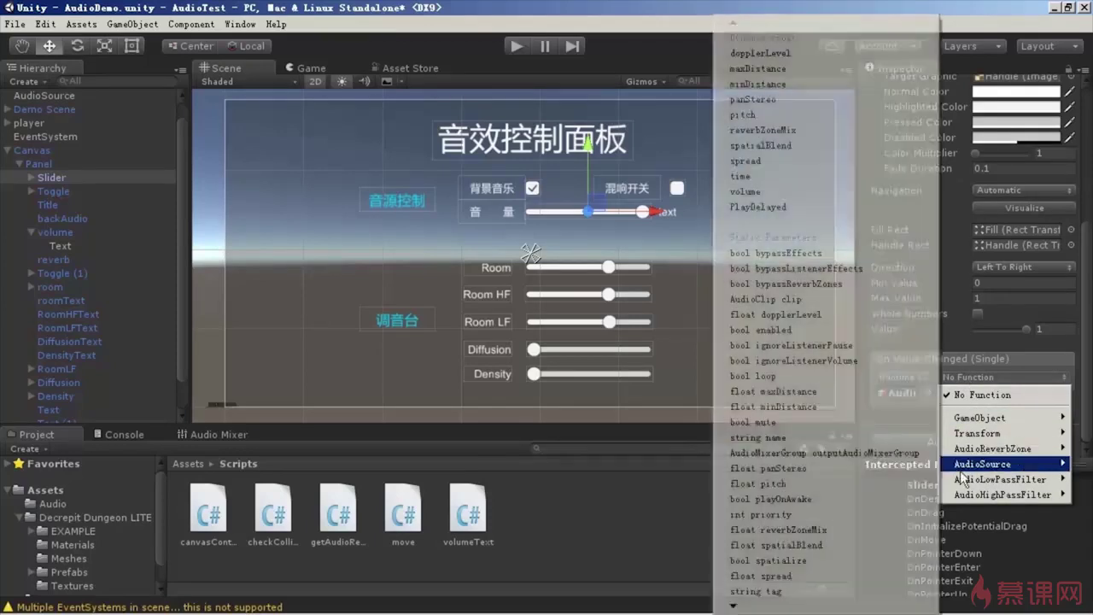
{"action": "left_click", "coordinate": [752, 195]}
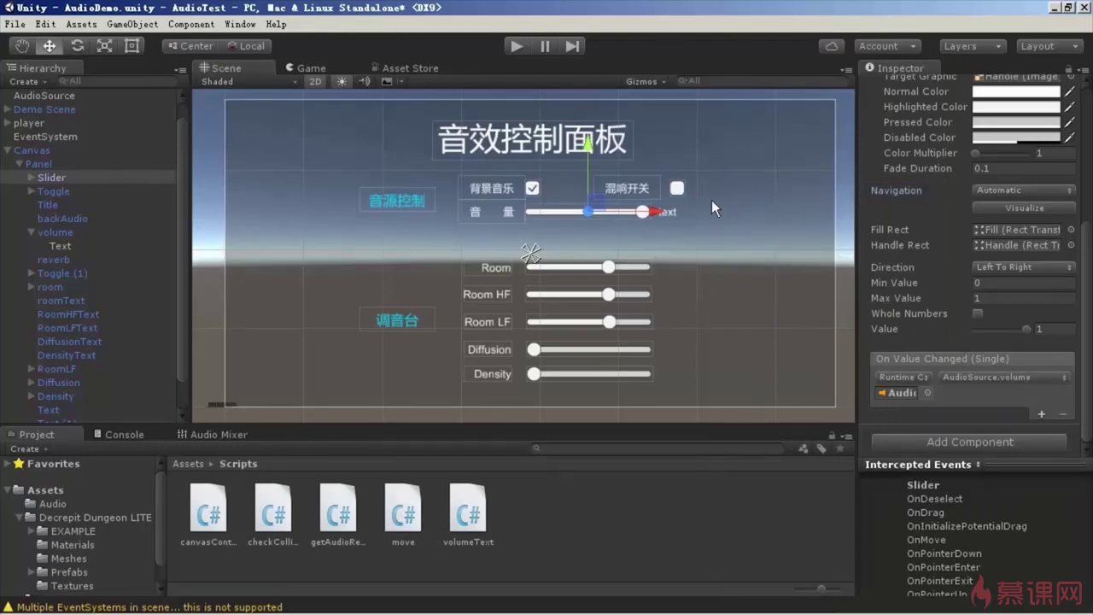
{"action": "left_click", "coordinate": [675, 212]}
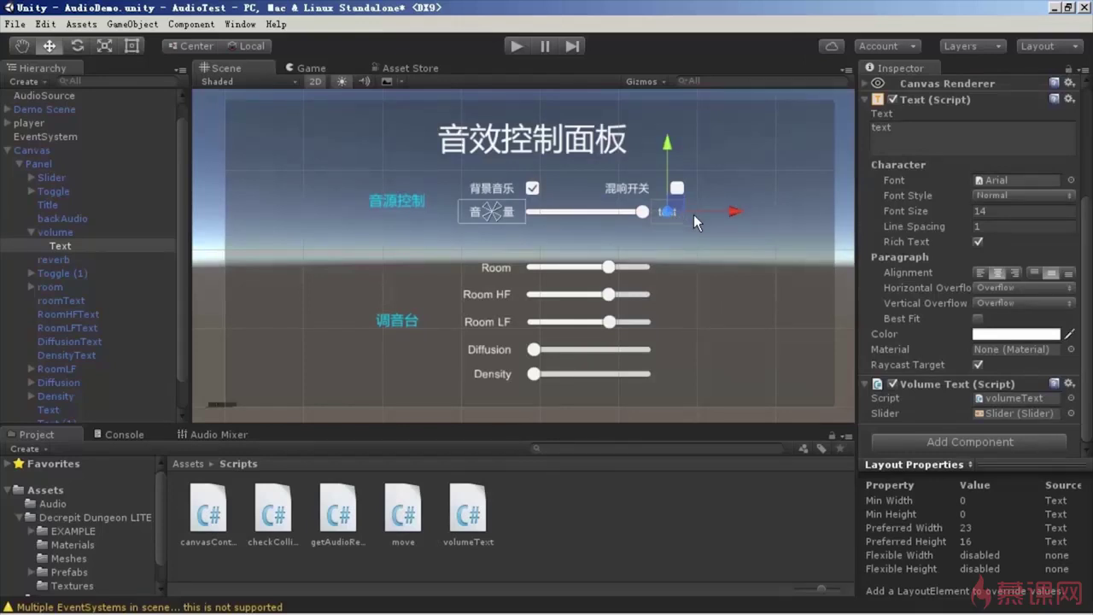
Disable the Canvas component to hide the sound panel, then enter Play mode.
{"action": "left_click", "coordinate": [673, 212]}
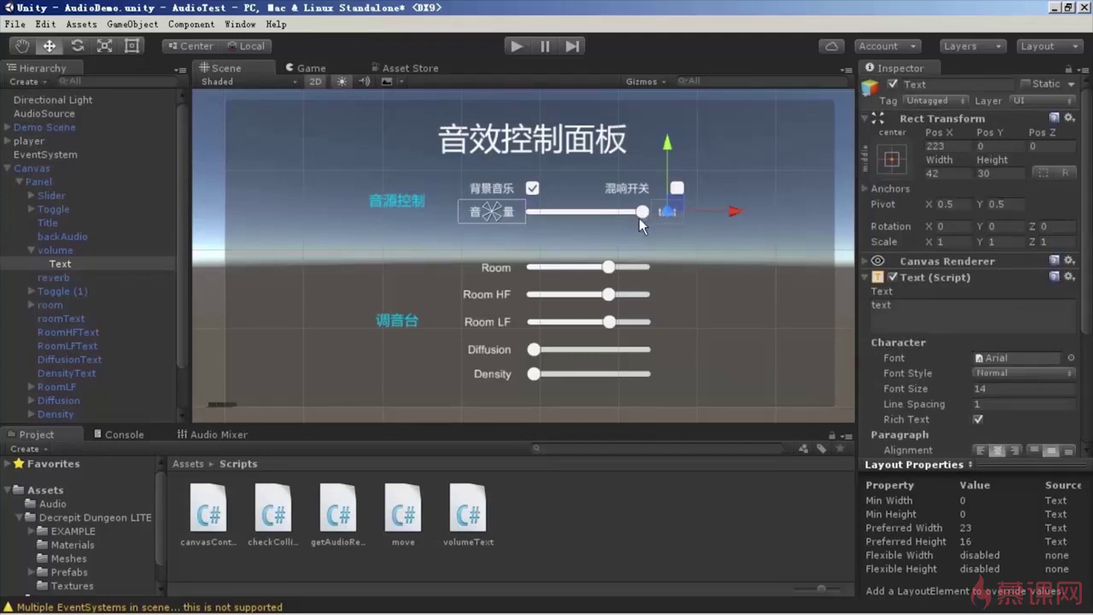
{"action": "left_click", "coordinate": [47, 170]}
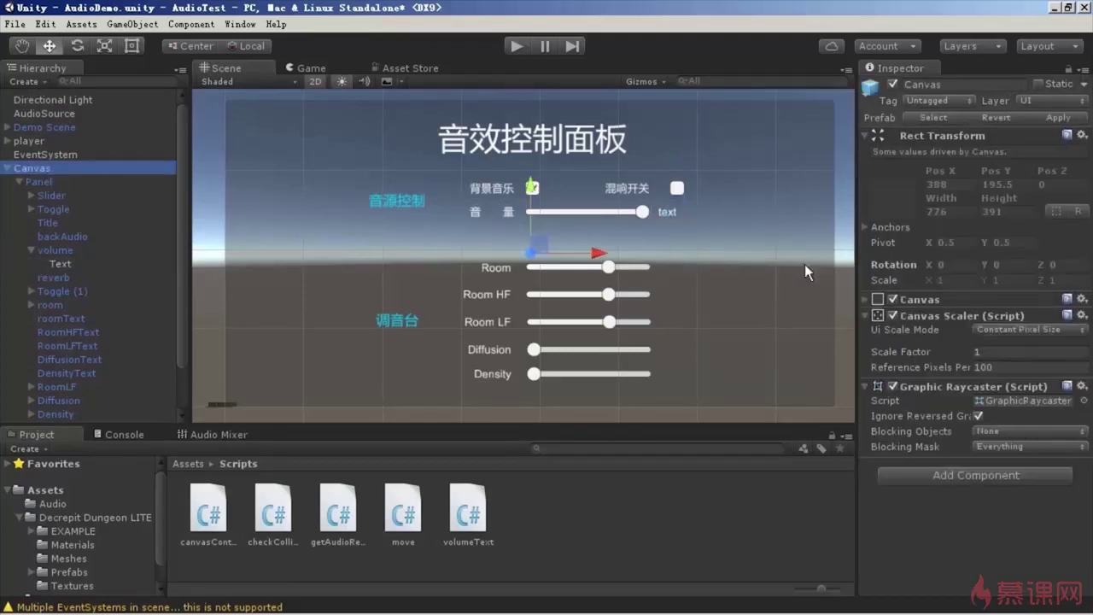
{"action": "left_click", "coordinate": [893, 299]}
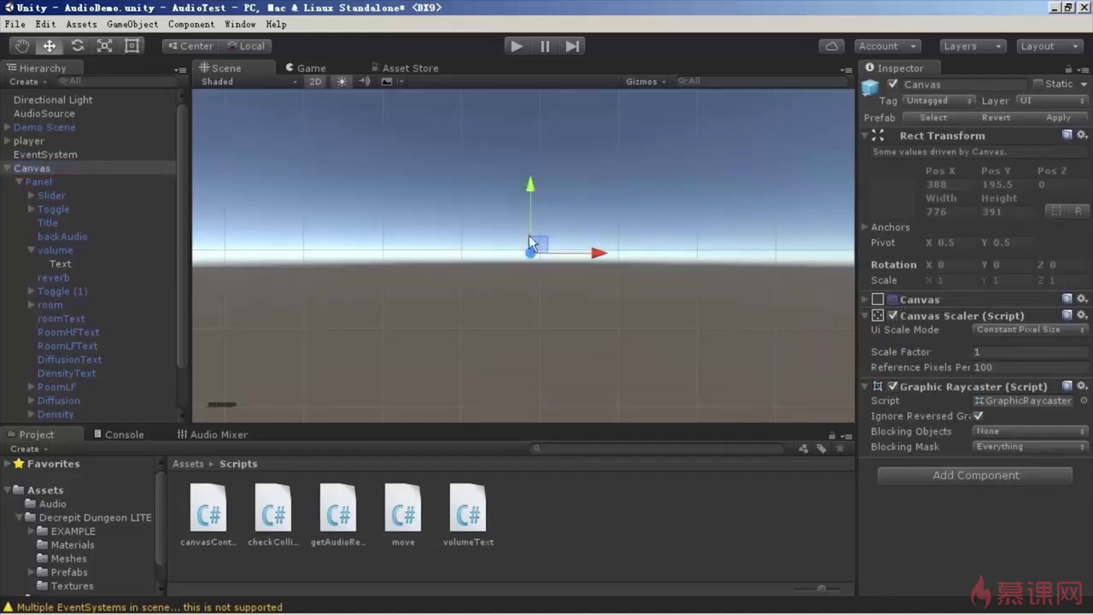
{"action": "left_click", "coordinate": [518, 47]}
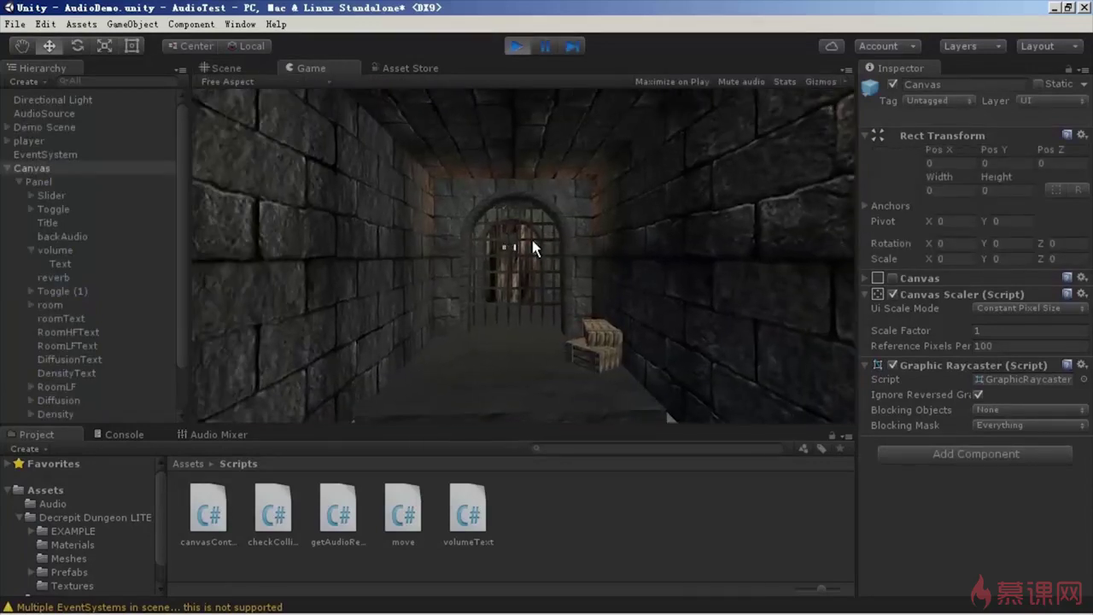
Walk toward the gate, showing, hiding and reshowing the sound panel in game.
{"action": "key", "text": "w"}
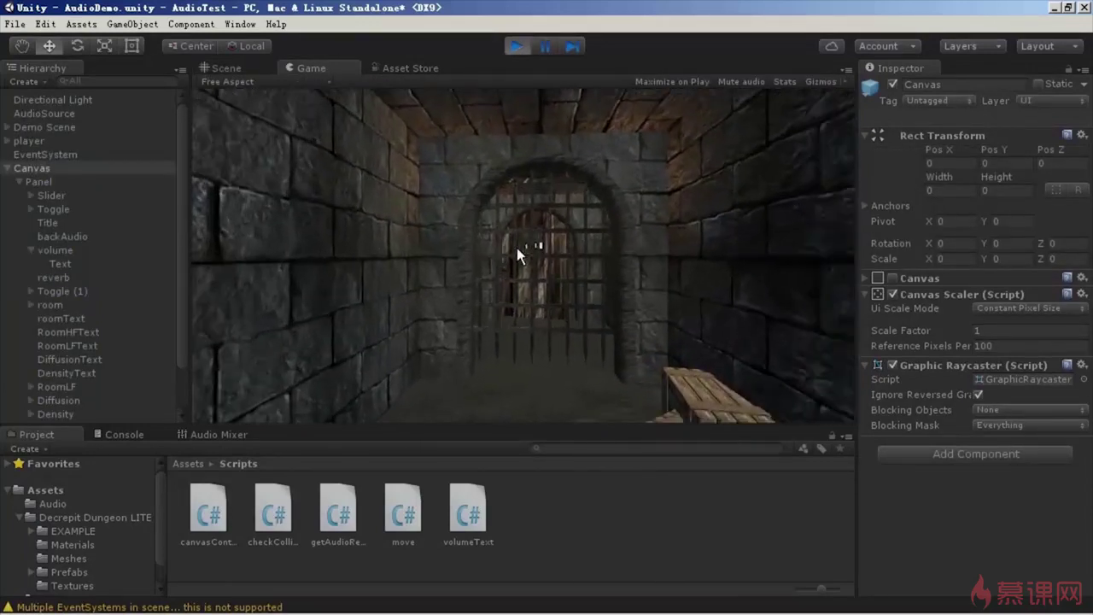
{"action": "key", "text": "w"}
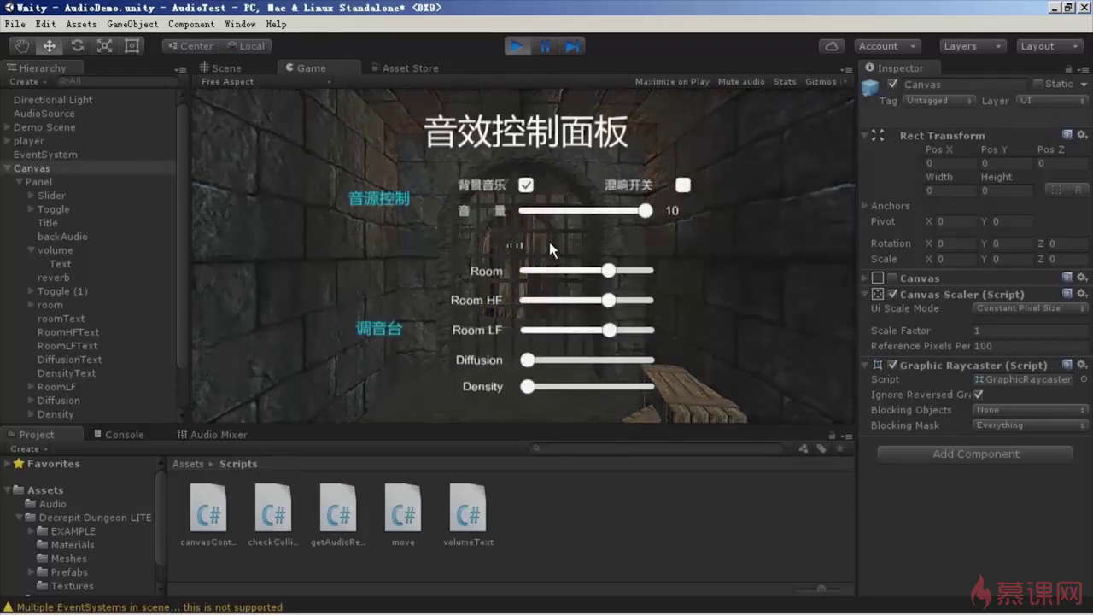
{"action": "key", "text": "Escape"}
{"action": "key", "text": "Escape"}
{"action": "key", "text": "Escape"}
{"action": "key", "text": "w"}
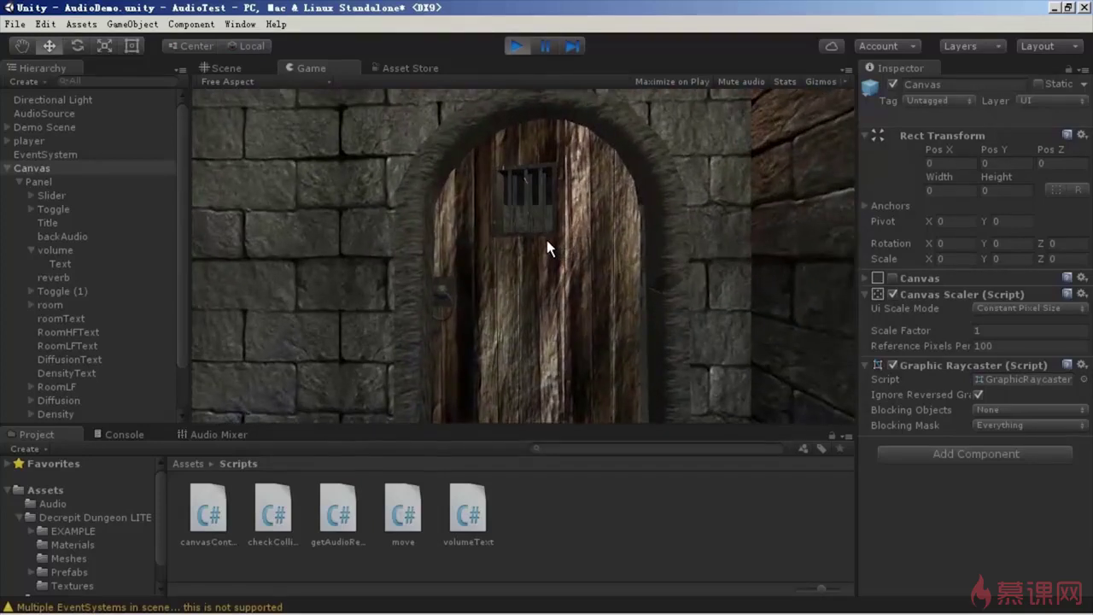
{"action": "key", "text": "Escape"}
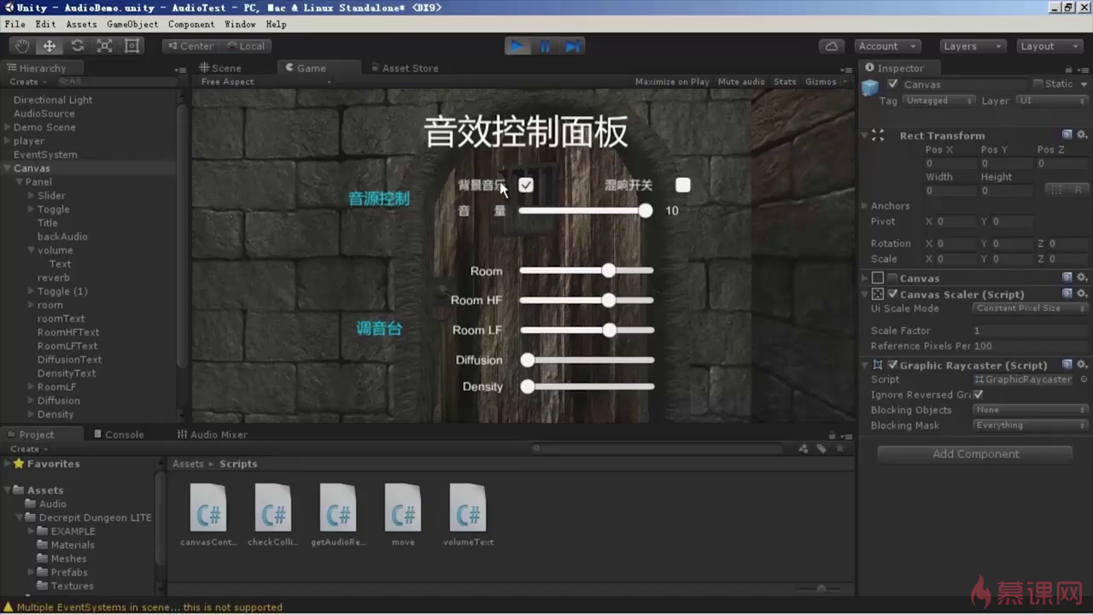
Toggle background music off, on and off, switch reverb on, drag volume to 0, then stop playing.
{"action": "left_click", "coordinate": [524, 186]}
{"action": "left_click", "coordinate": [525, 187]}
{"action": "left_click", "coordinate": [526, 186]}
{"action": "left_click", "coordinate": [680, 185]}
{"action": "mouse_move", "coordinate": [645, 211]}
{"action": "left_mouse_down"}
{"action": "mouse_move", "coordinate": [524, 213]}
{"action": "mouse_move", "coordinate": [670, 210]}
{"action": "left_mouse_up"}
{"action": "left_click_drag", "start_coordinate": [549, 220], "coordinate": [502, 213]}
{"action": "left_click", "coordinate": [518, 46]}
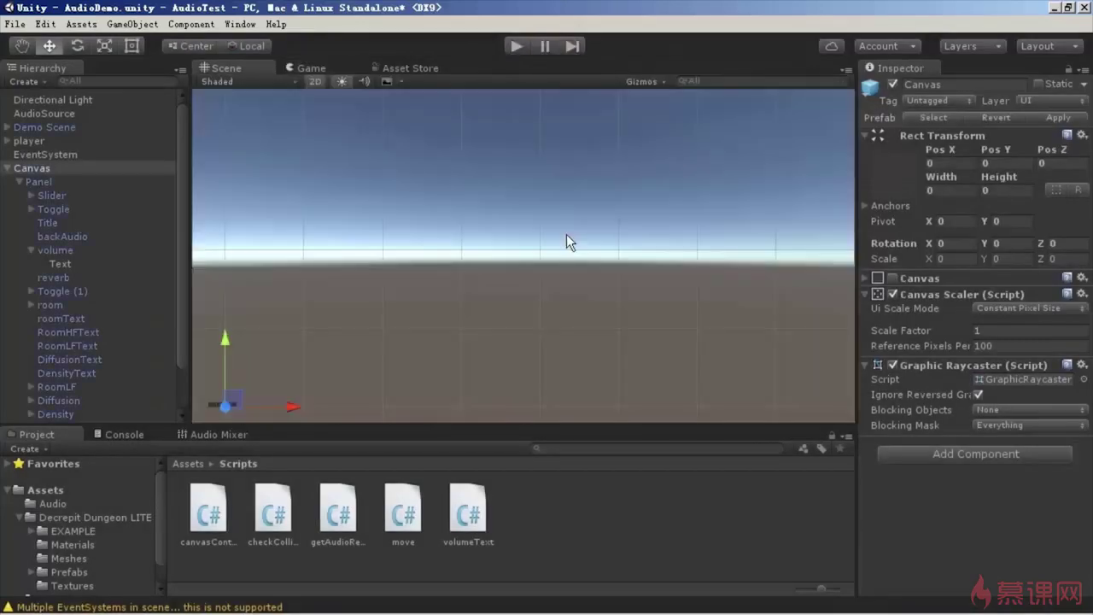
Re-enable the Canvas component and create an Audio Mixer named MyAudioMixer in Assets/Audio.
{"action": "left_click", "coordinate": [893, 277]}
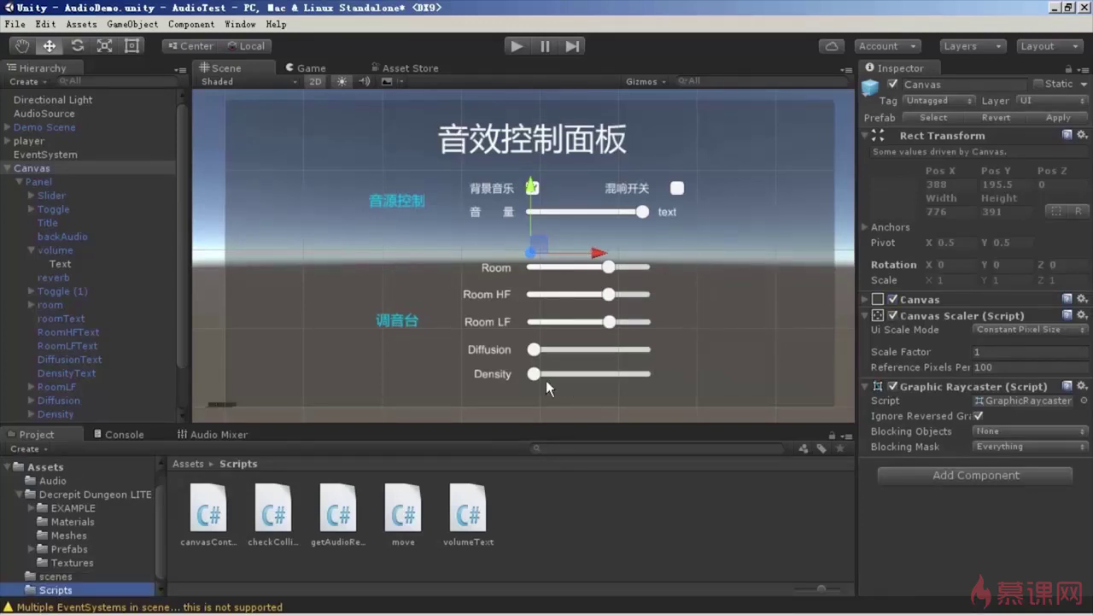
{"action": "left_click", "coordinate": [43, 481]}
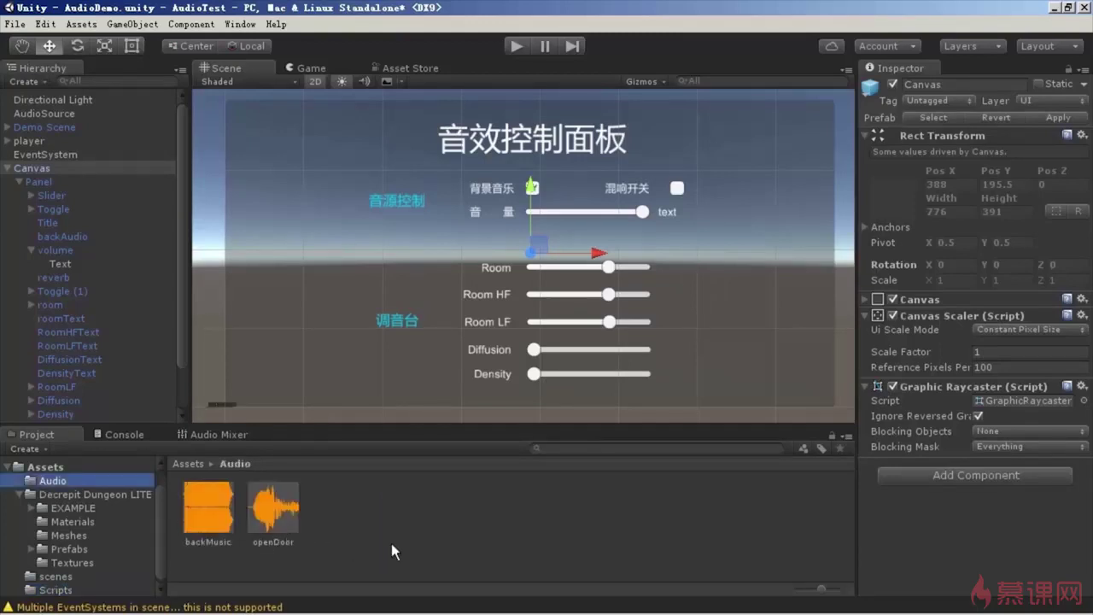
{"action": "right_click", "coordinate": [391, 543]}
{"action": "mouse_move", "coordinate": [491, 295]}
{"action": "mouse_move", "coordinate": [663, 306]}
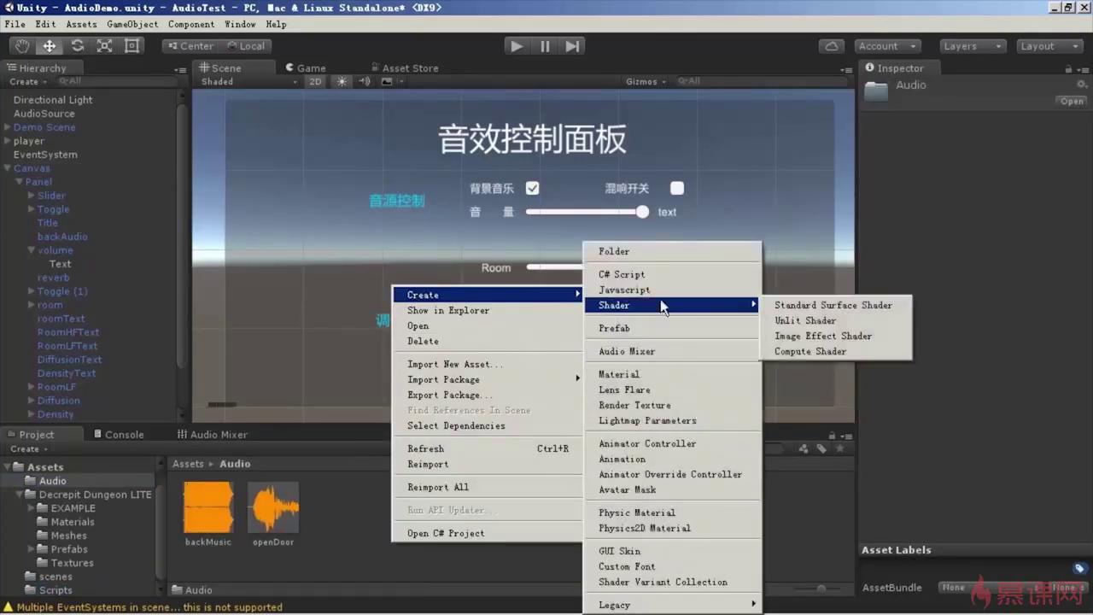
{"action": "left_click", "coordinate": [640, 352]}
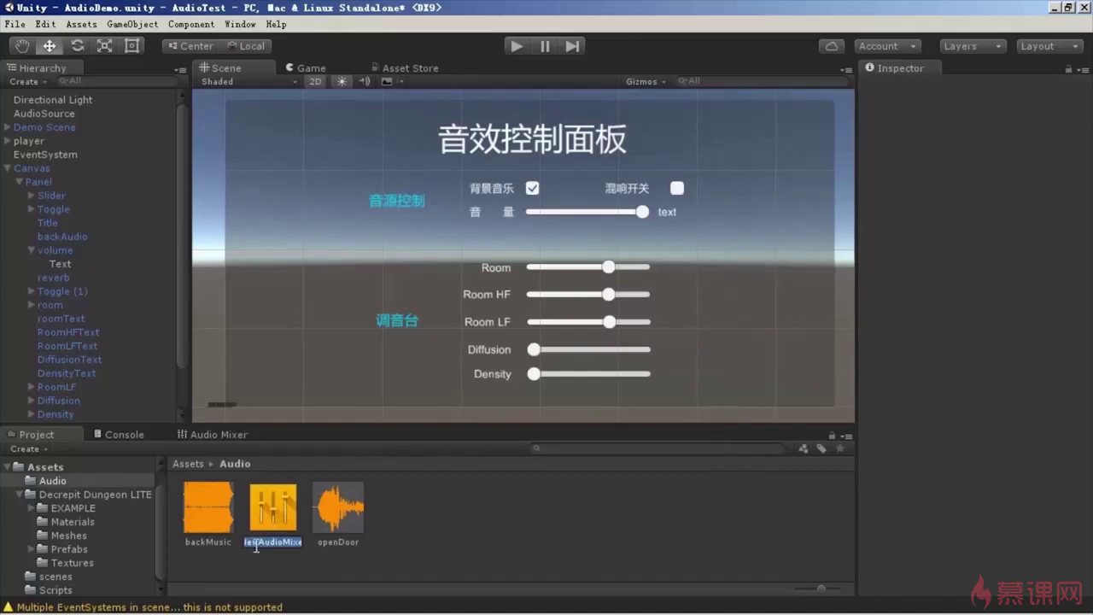
{"action": "type", "text": "MyAudioMixer"}
{"action": "key", "text": "Return"}
Open MyAudioMixer in the Audio Mixer window and select its Master group.
{"action": "double_click", "coordinate": [272, 516]}
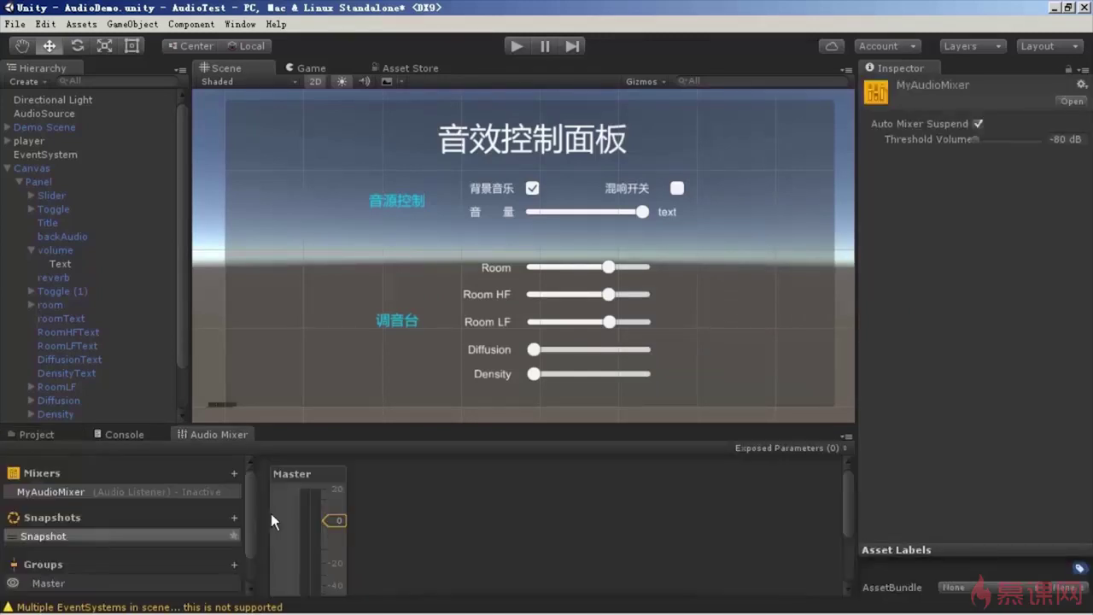
{"action": "scroll", "coordinate": [171, 529], "scroll_direction": "down", "scroll_amount": 2}
{"action": "left_click", "coordinate": [122, 543]}
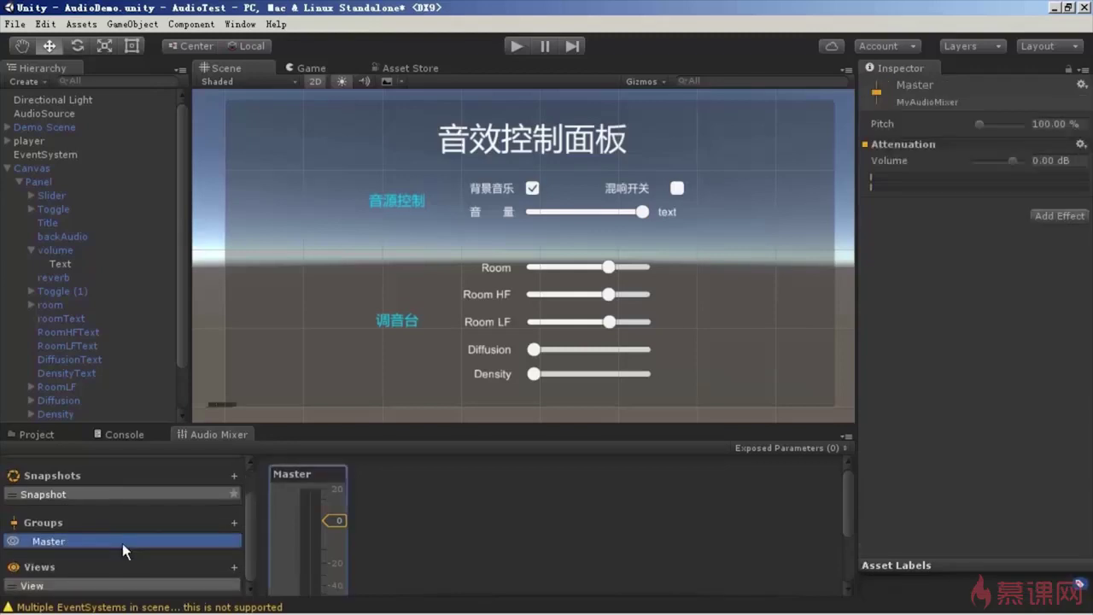
Route the AudioSource's output to the Master group and show Master's settings in an enlarged mixer panel.
{"action": "left_click", "coordinate": [55, 115]}
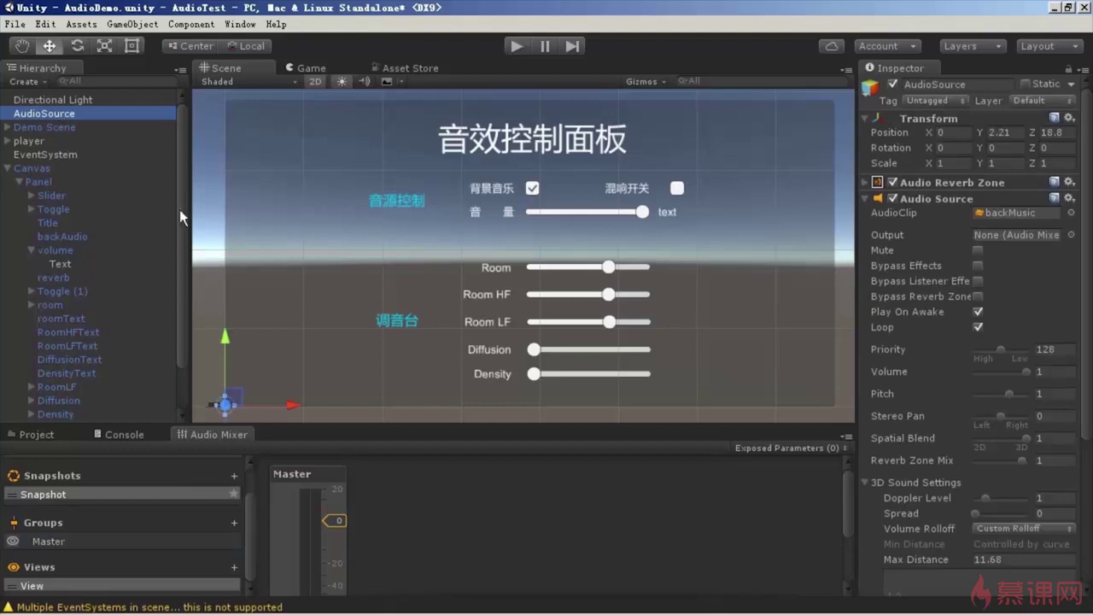
{"action": "left_click", "coordinate": [54, 543]}
{"action": "left_click_drag", "start_coordinate": [54, 543], "coordinate": [1012, 243]}
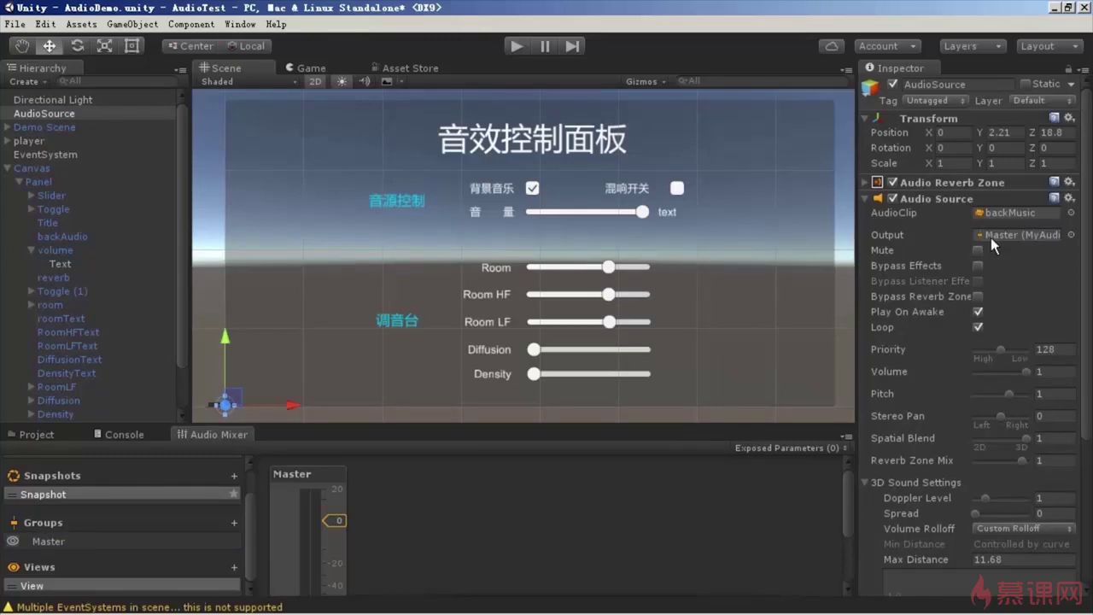
{"action": "left_click", "coordinate": [81, 538]}
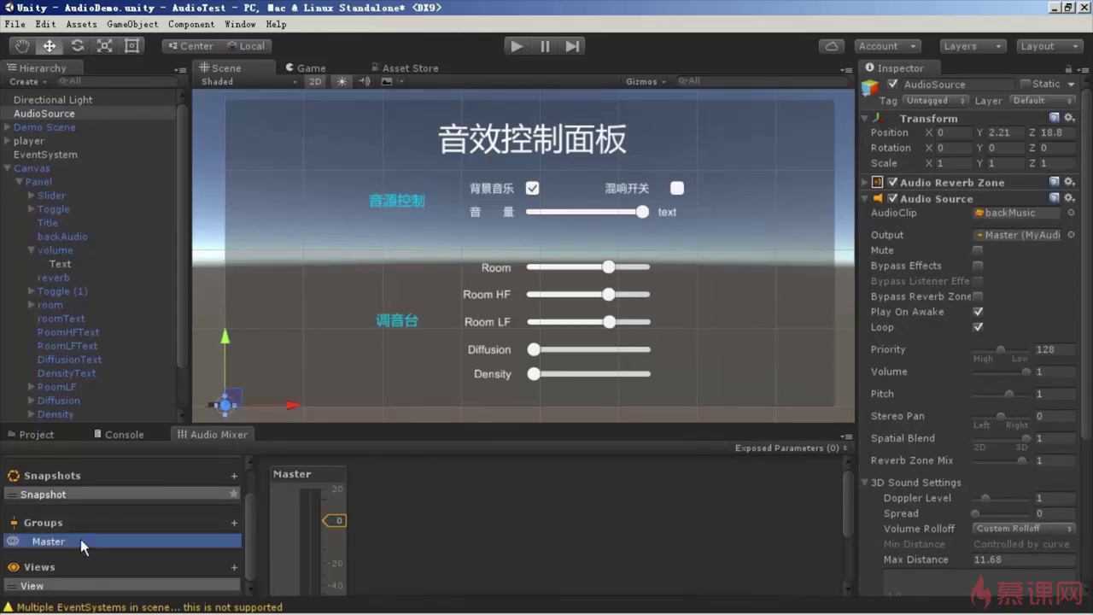
{"action": "left_click_drag", "start_coordinate": [368, 420], "coordinate": [376, 334]}
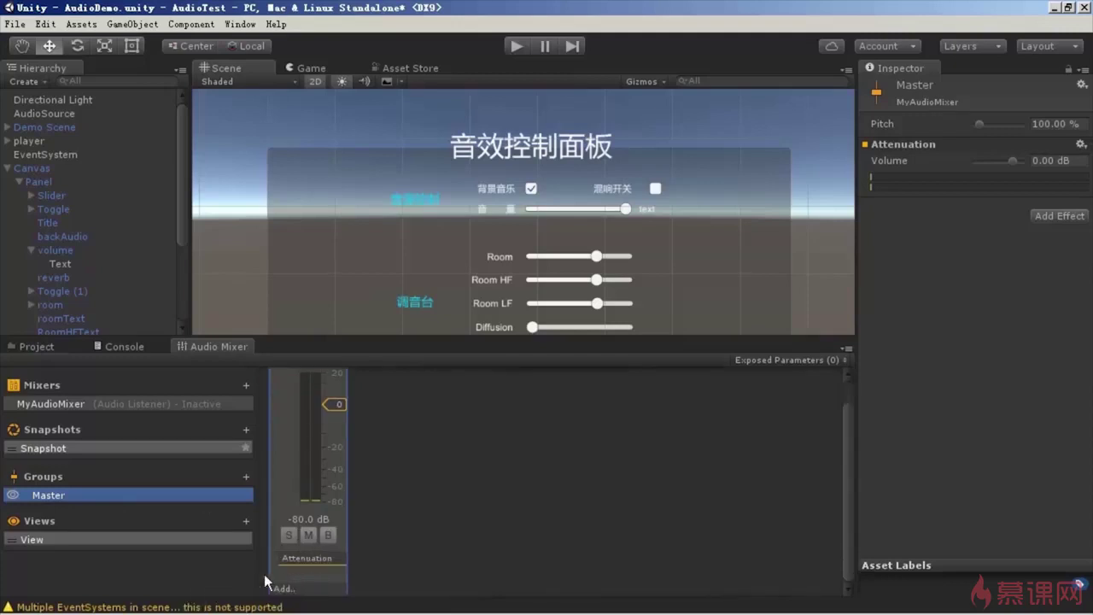
Add an SFX Reverb effect to the Master group and shrink the mixer panel back down.
{"action": "left_click", "coordinate": [284, 591]}
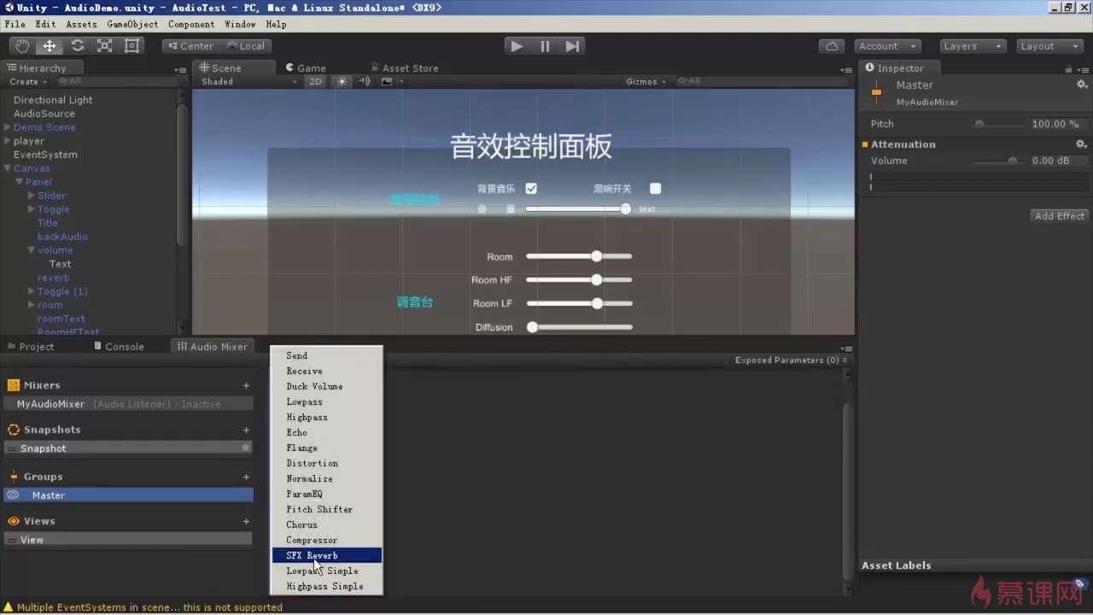
{"action": "left_click", "coordinate": [313, 555]}
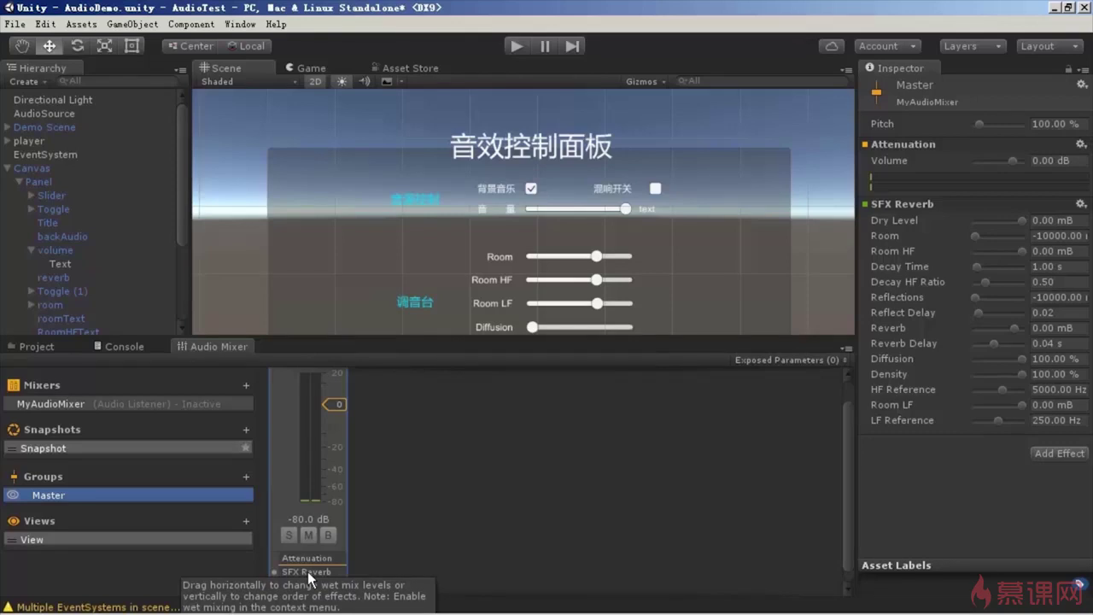
{"action": "scroll", "coordinate": [353, 561], "scroll_direction": "down", "scroll_amount": 1}
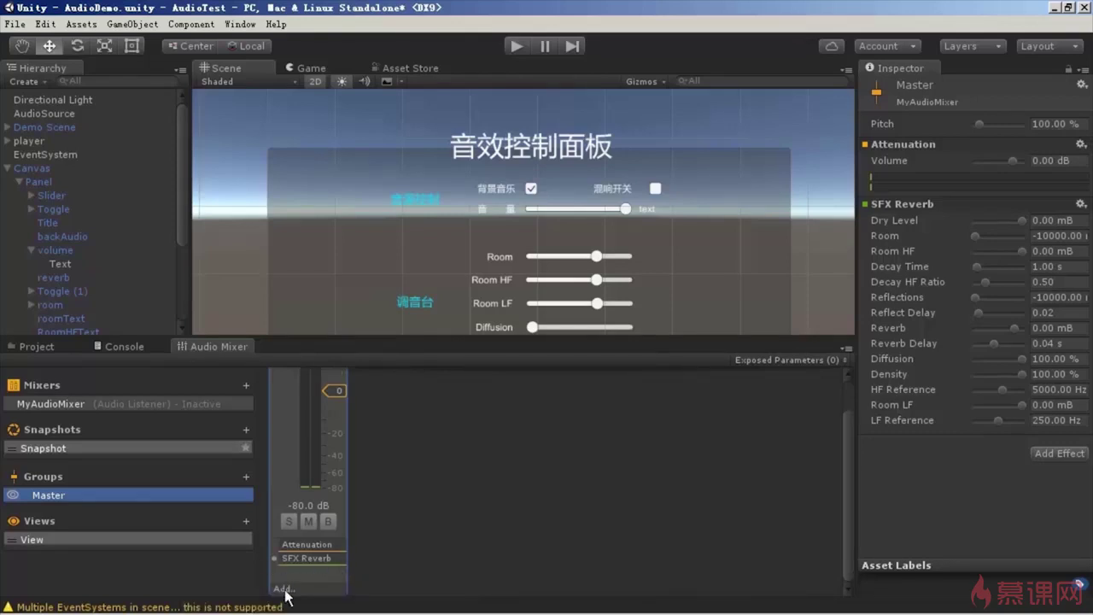
{"action": "left_click_drag", "start_coordinate": [817, 340], "coordinate": [728, 450]}
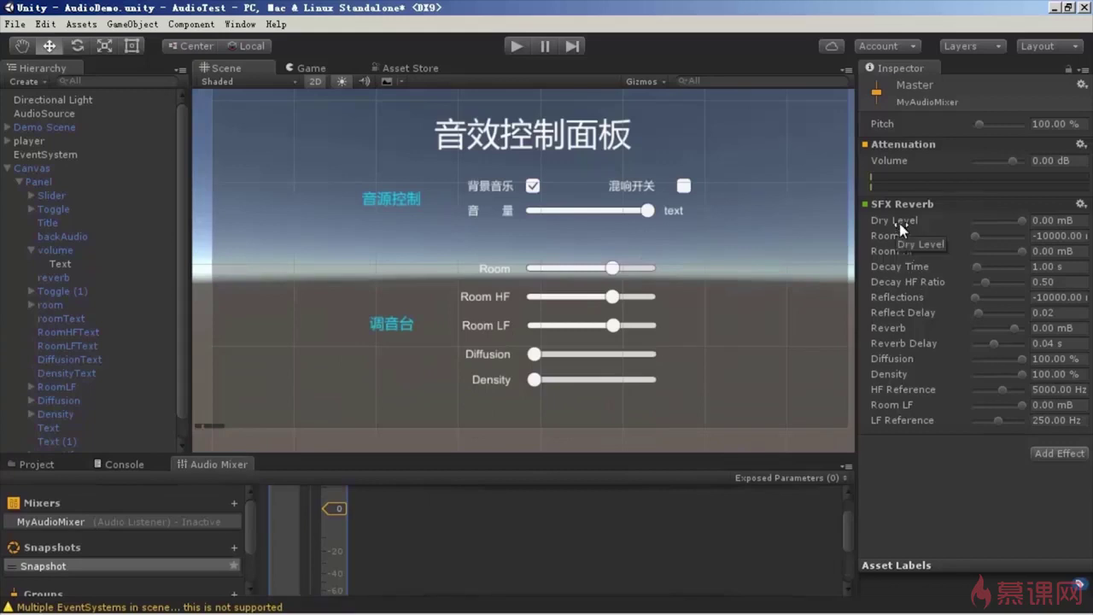
Expose Room, Room HF, Room LF, Diffusion and Density to script, then list the exposed parameters.
{"action": "right_click", "coordinate": [880, 235]}
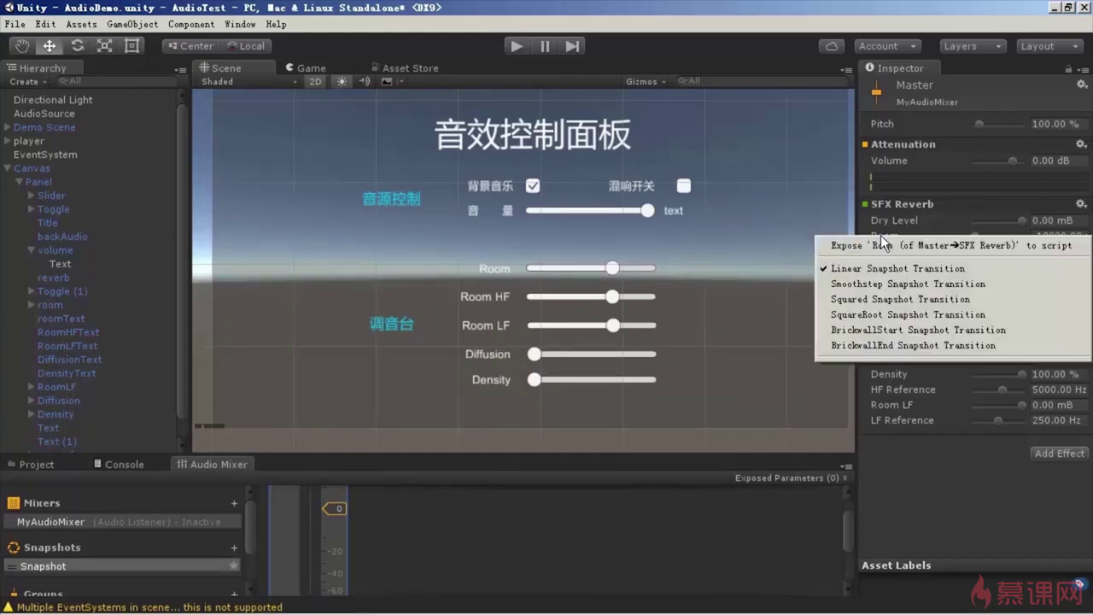
{"action": "left_click", "coordinate": [971, 246]}
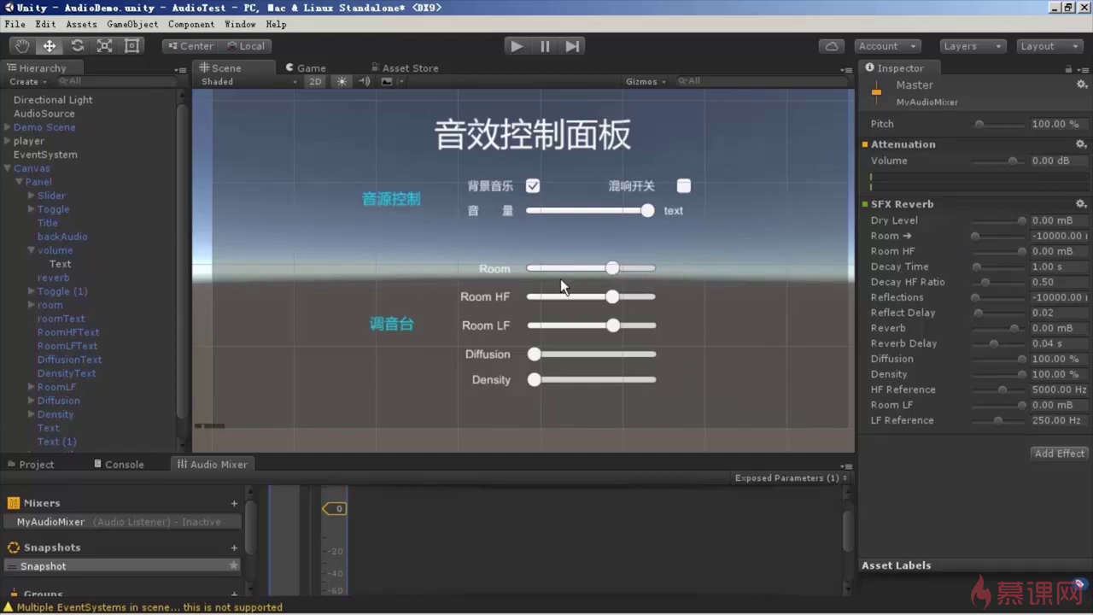
{"action": "right_click", "coordinate": [888, 251]}
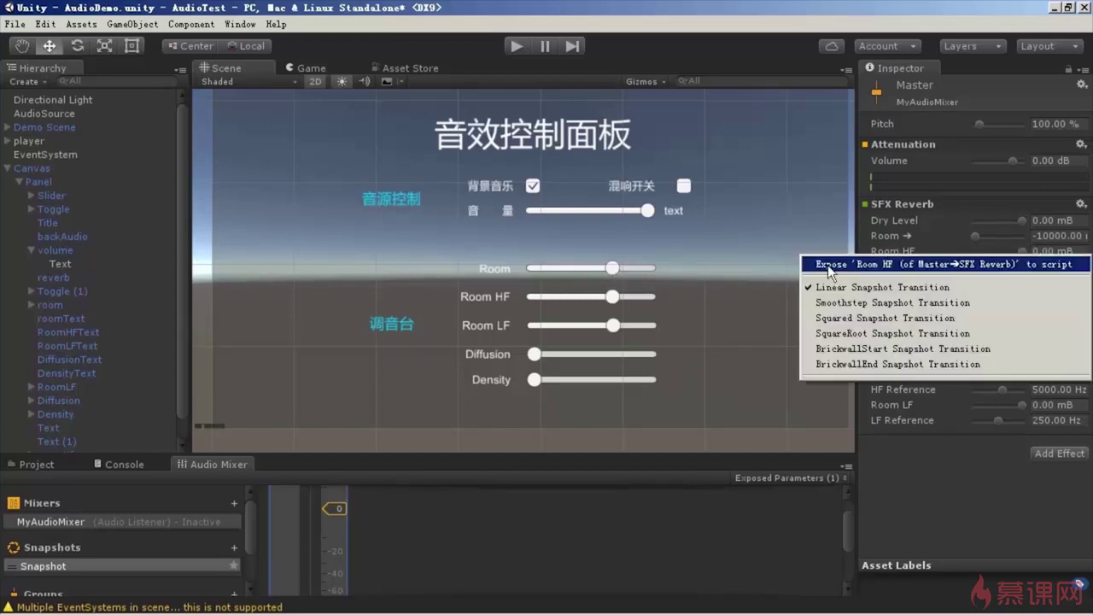
{"action": "left_click", "coordinate": [860, 265]}
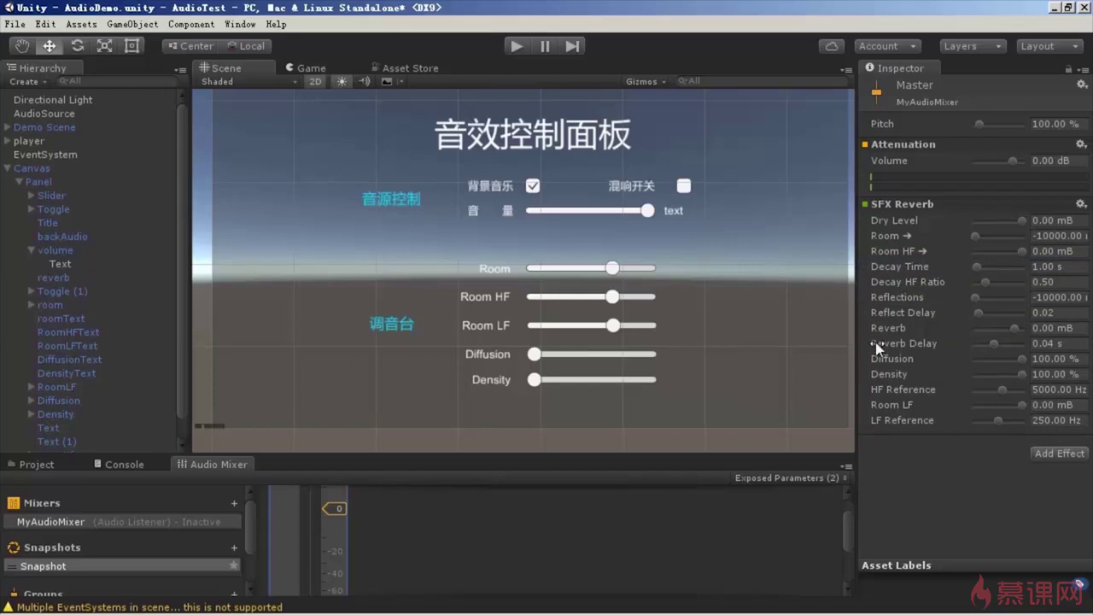
{"action": "right_click", "coordinate": [894, 405]}
{"action": "left_click", "coordinate": [894, 413]}
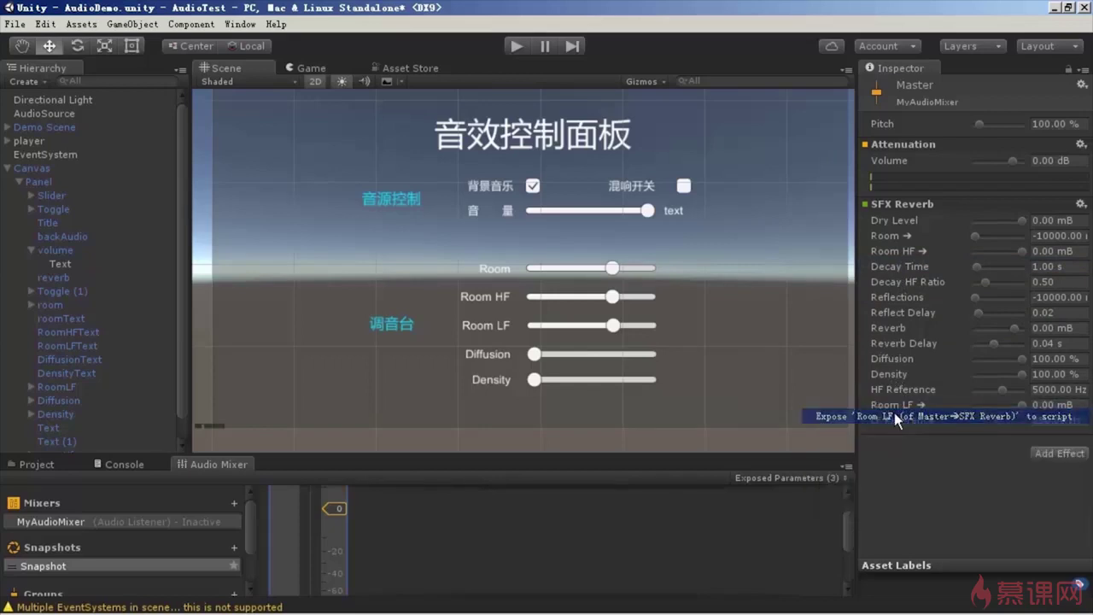
{"action": "right_click", "coordinate": [887, 360]}
{"action": "left_click", "coordinate": [892, 371]}
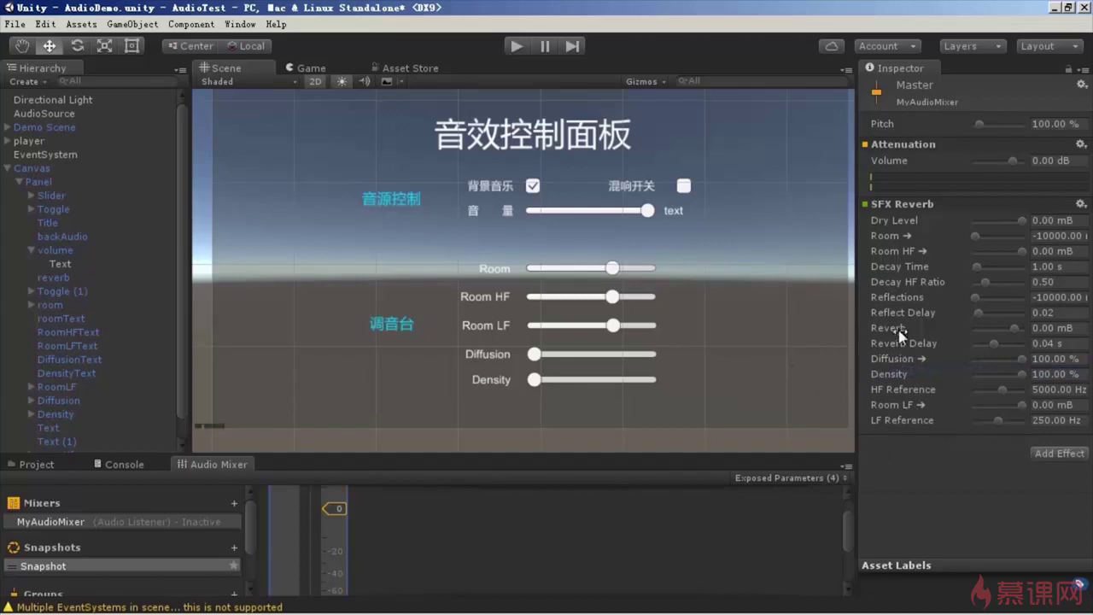
{"action": "right_click", "coordinate": [890, 375]}
{"action": "left_click", "coordinate": [892, 383]}
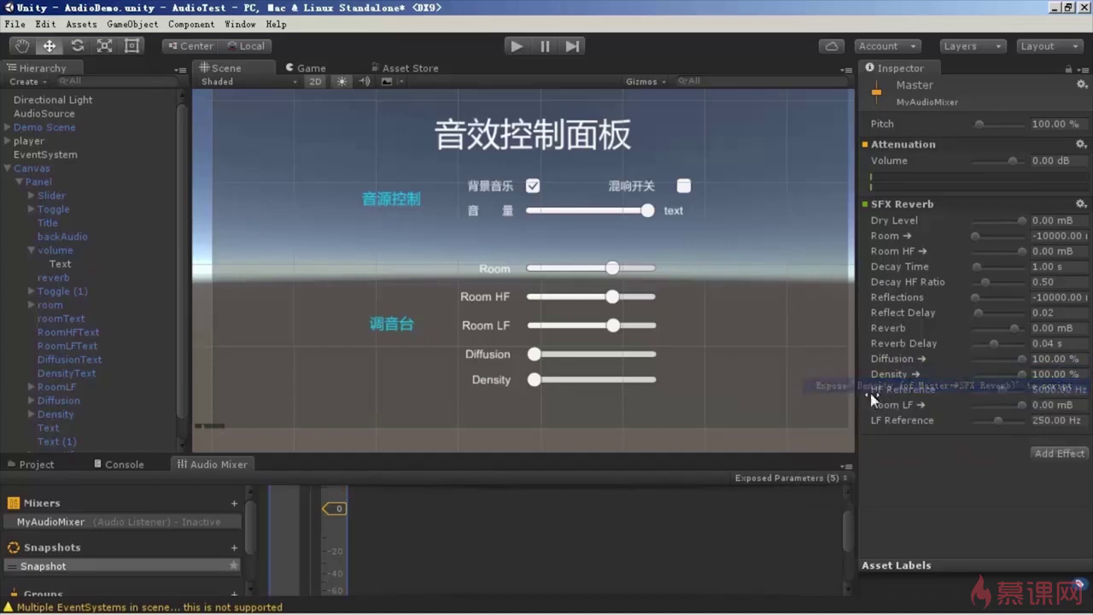
{"action": "left_click", "coordinate": [776, 476]}
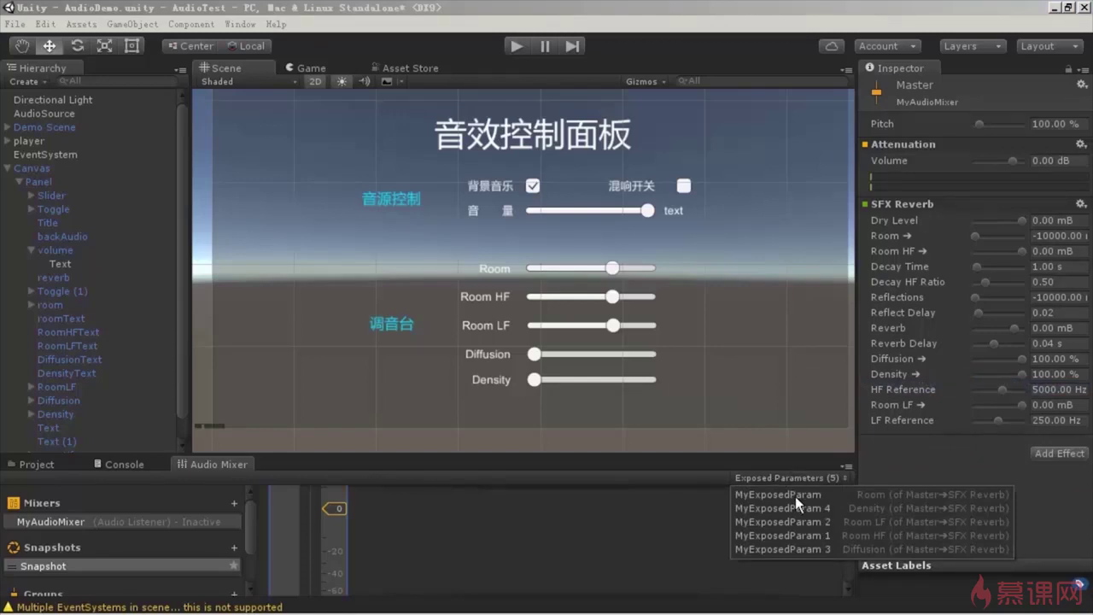
Rename the Room and Density exposed parameters to room and density.
{"action": "left_click", "coordinate": [800, 495]}
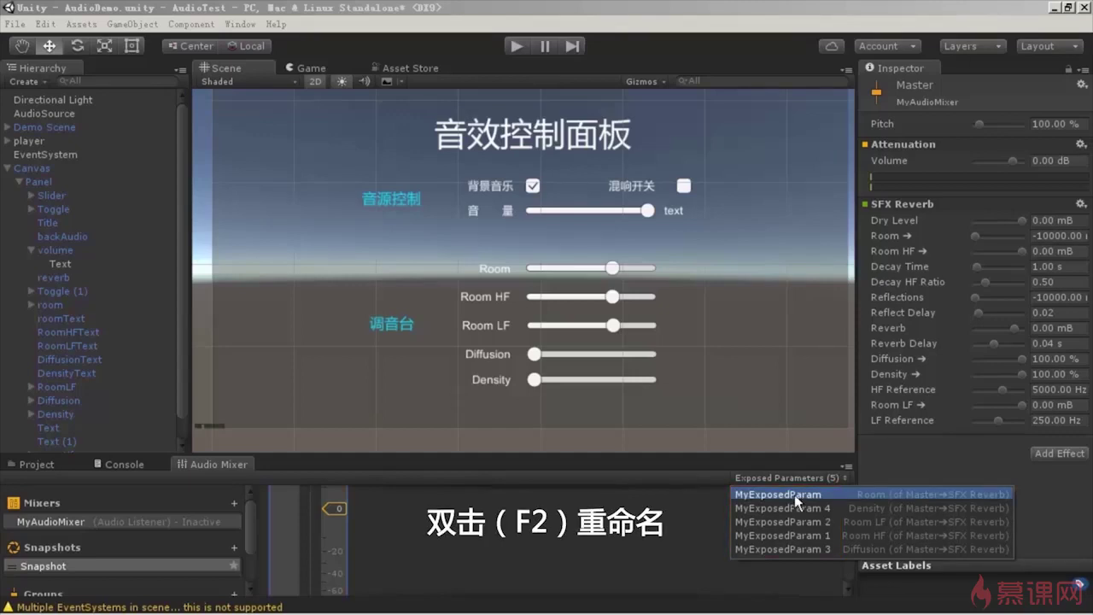
{"action": "double_click", "coordinate": [793, 494]}
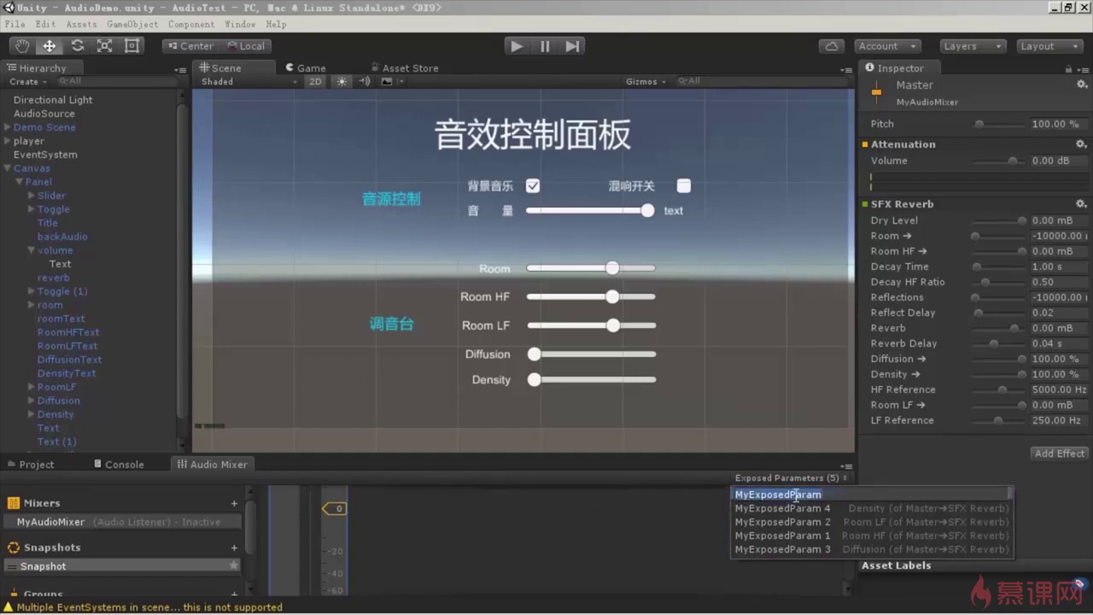
{"action": "type", "text": "room"}
{"action": "key", "text": "Return"}
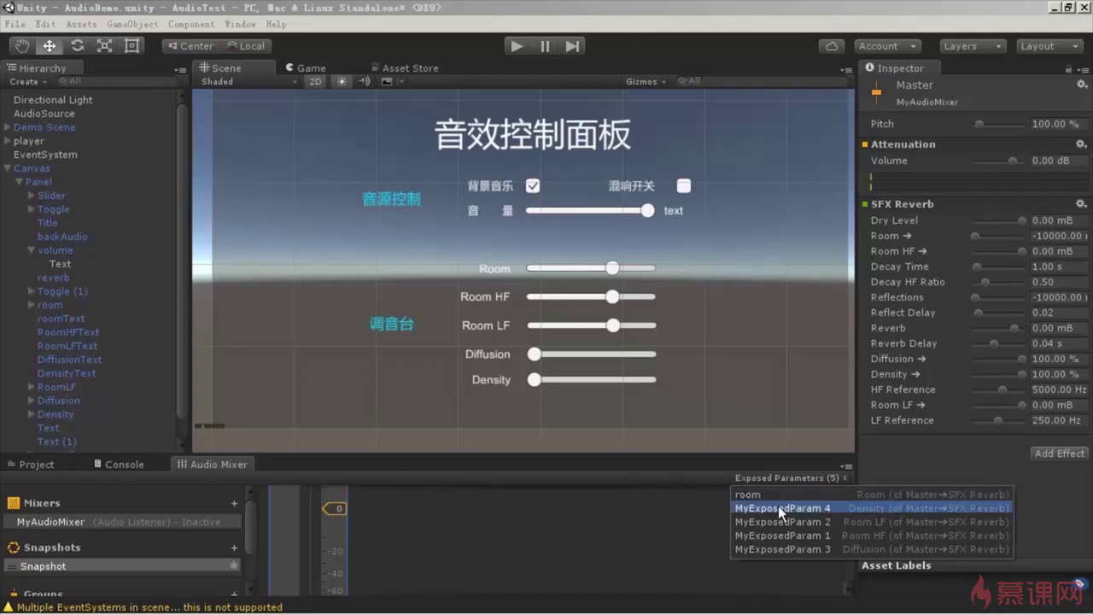
{"action": "double_click", "coordinate": [778, 506]}
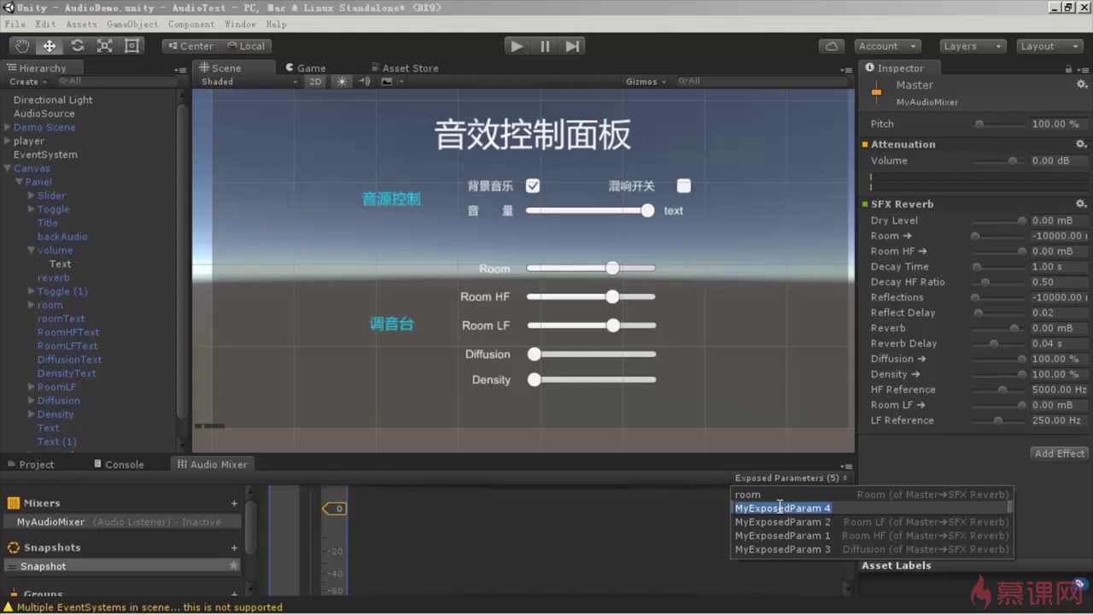
{"action": "type", "text": "density"}
{"action": "key", "text": "Return"}
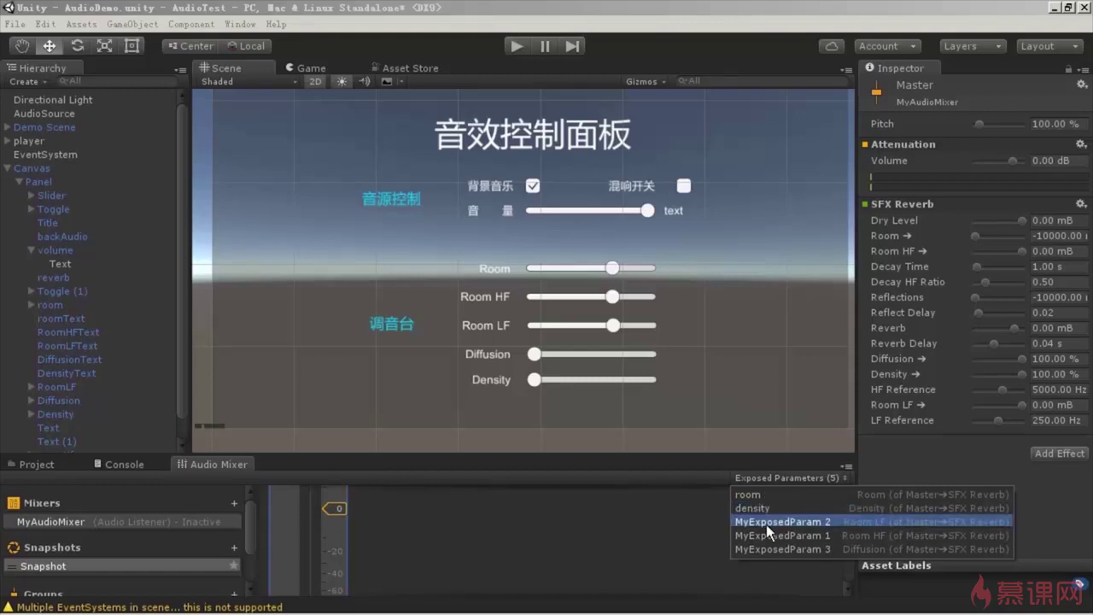
Rename the Room LF, Room HF and Diffusion exposed parameters to roomLf, roomHf and diffusion.
{"action": "double_click", "coordinate": [790, 524]}
{"action": "type", "text": "roomLf"}
{"action": "key", "text": "Return"}
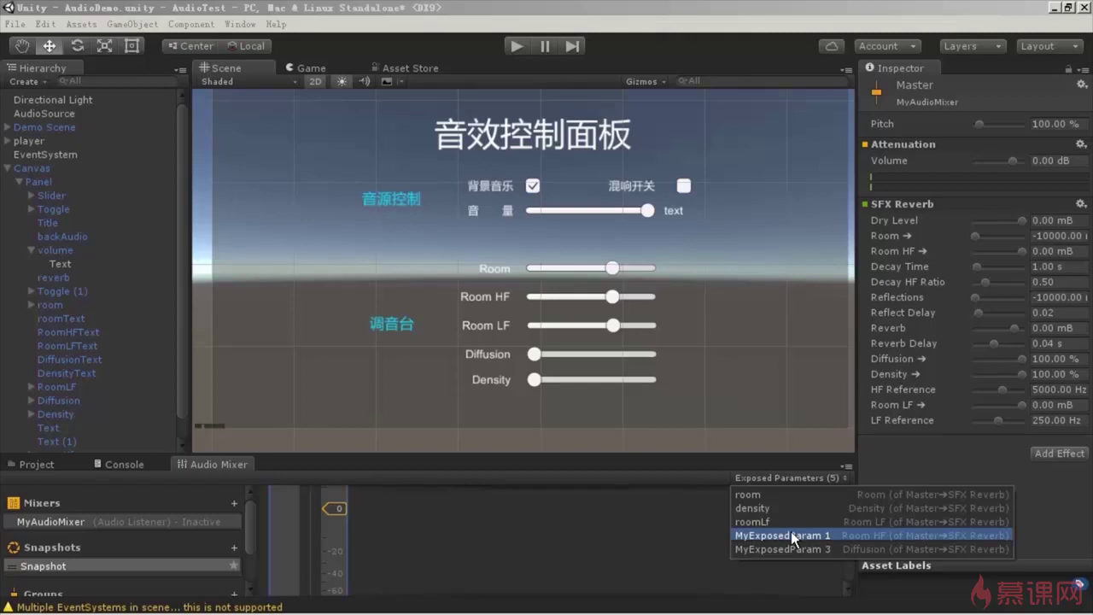
{"action": "double_click", "coordinate": [790, 531]}
{"action": "type", "text": "room"}
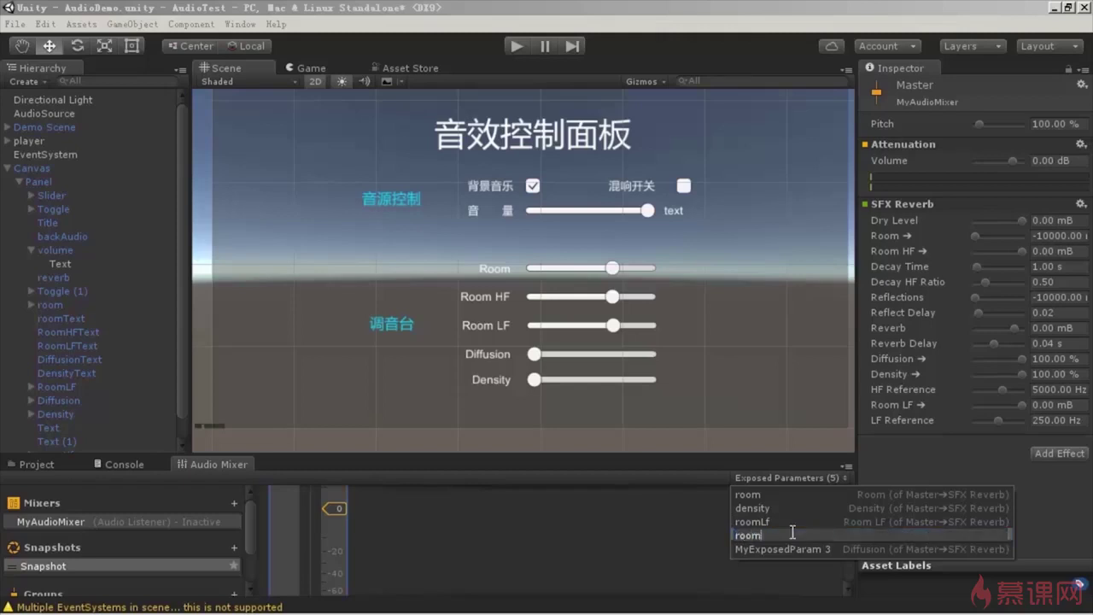
{"action": "type", "text": "Hf"}
{"action": "key", "text": "Return"}
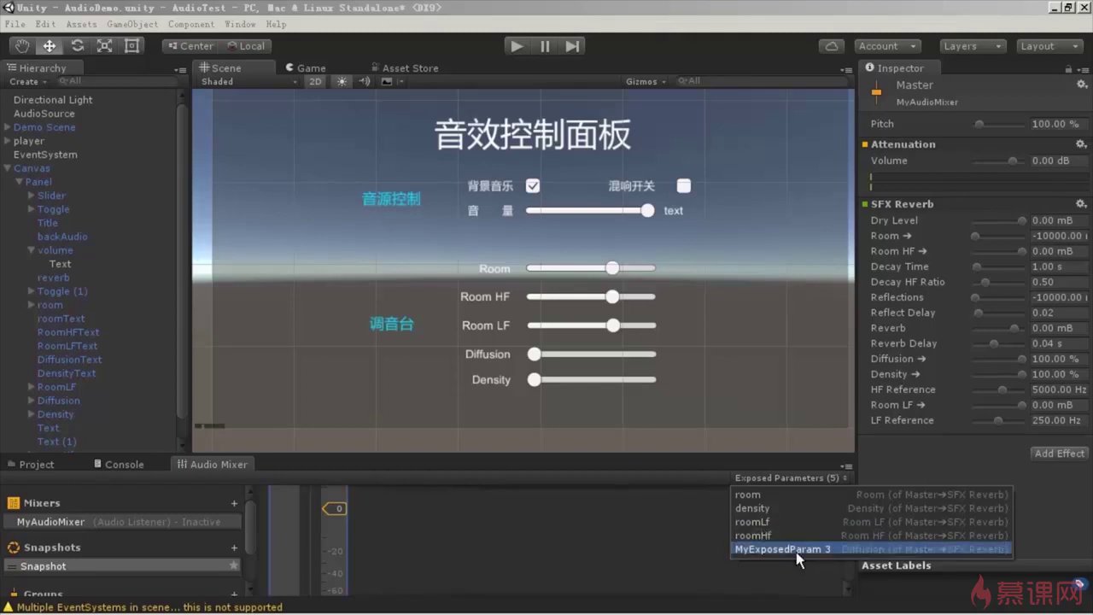
{"action": "double_click", "coordinate": [795, 551]}
{"action": "type", "text": "d"}
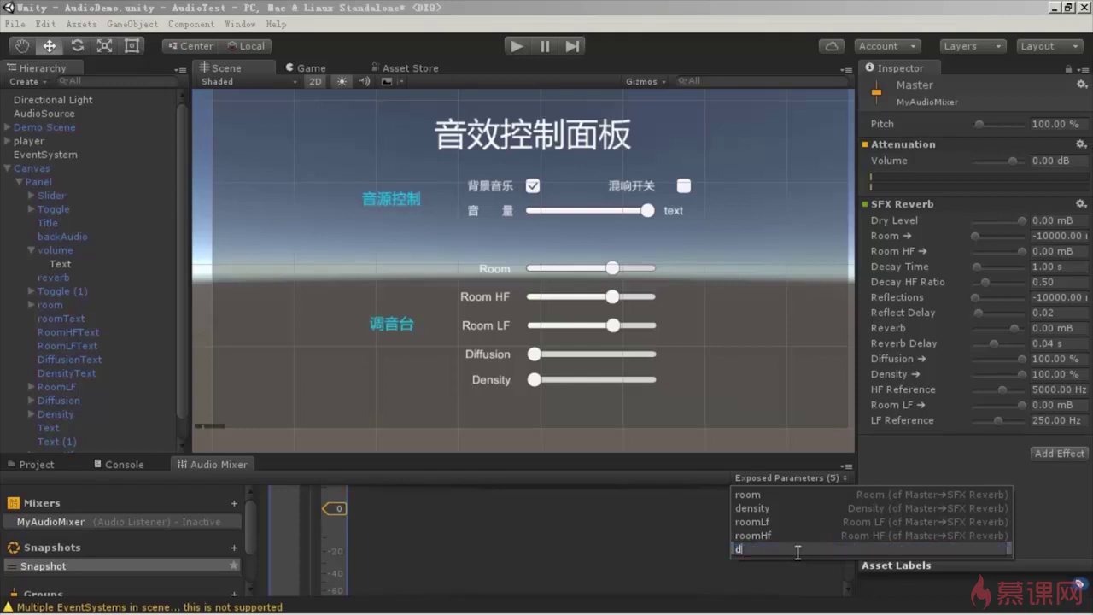
{"action": "type", "text": "iffusion"}
{"action": "key", "text": "Return"}
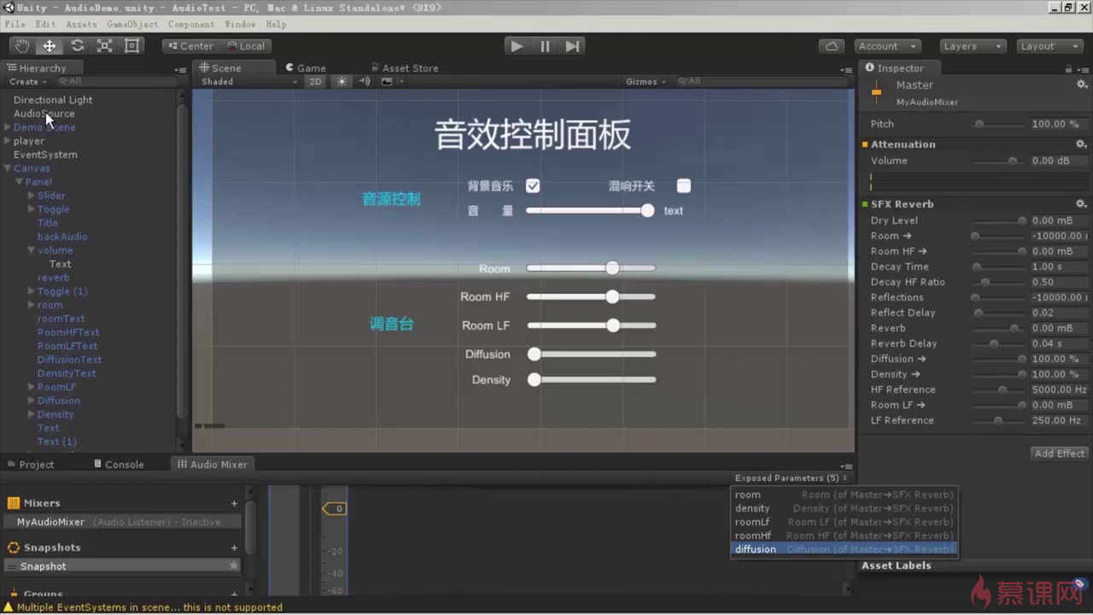
Select the AudioSource object and add a new script component named AudioPanel.
{"action": "left_click", "coordinate": [45, 112]}
{"action": "left_click", "coordinate": [45, 111]}
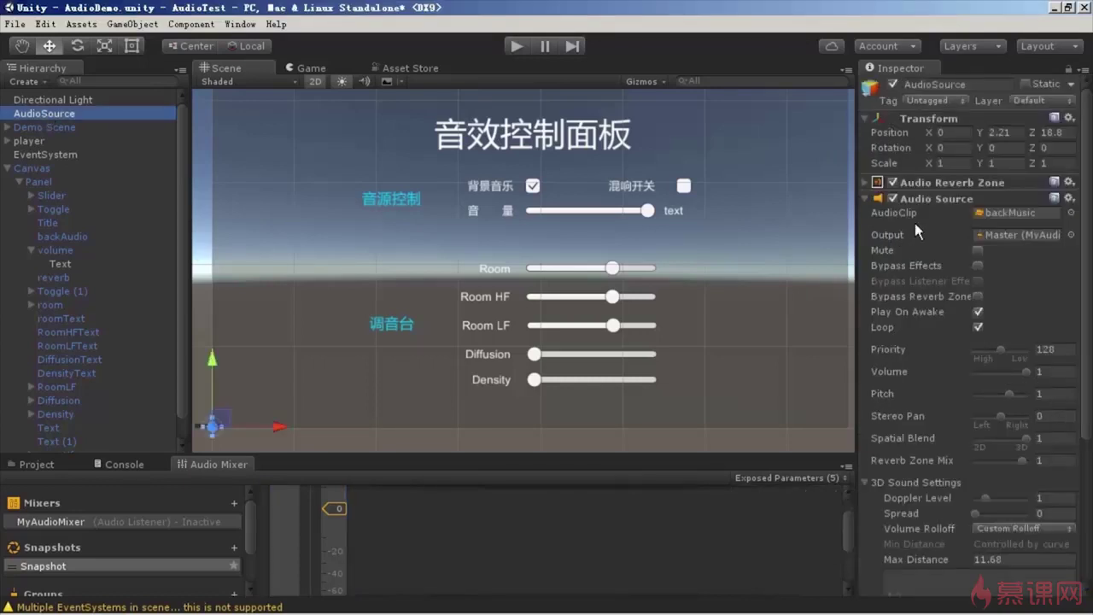
{"action": "left_click", "coordinate": [869, 199]}
{"action": "left_click", "coordinate": [915, 255]}
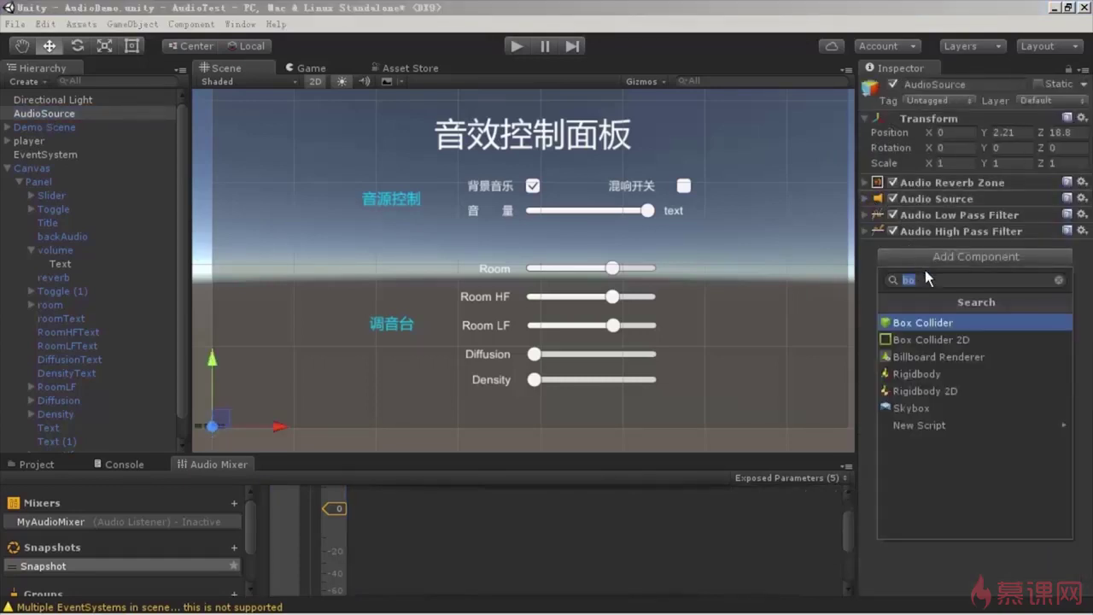
{"action": "type", "text": "Audi"}
{"action": "type", "text": "Man"}
{"action": "type", "text": "el"}
{"action": "key", "text": "Return"}
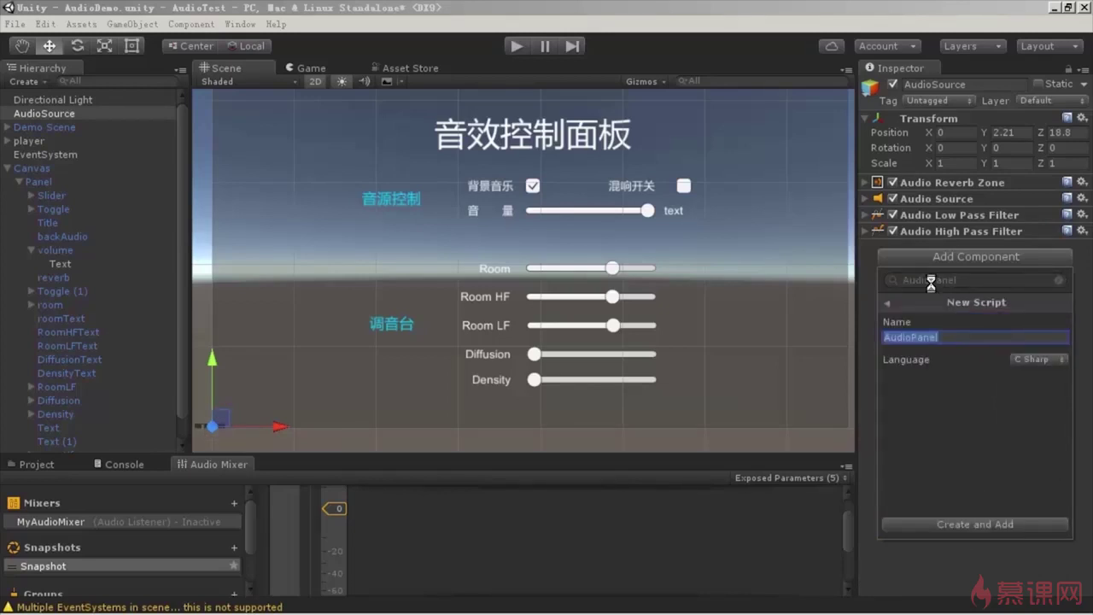
{"action": "key", "text": "Return"}
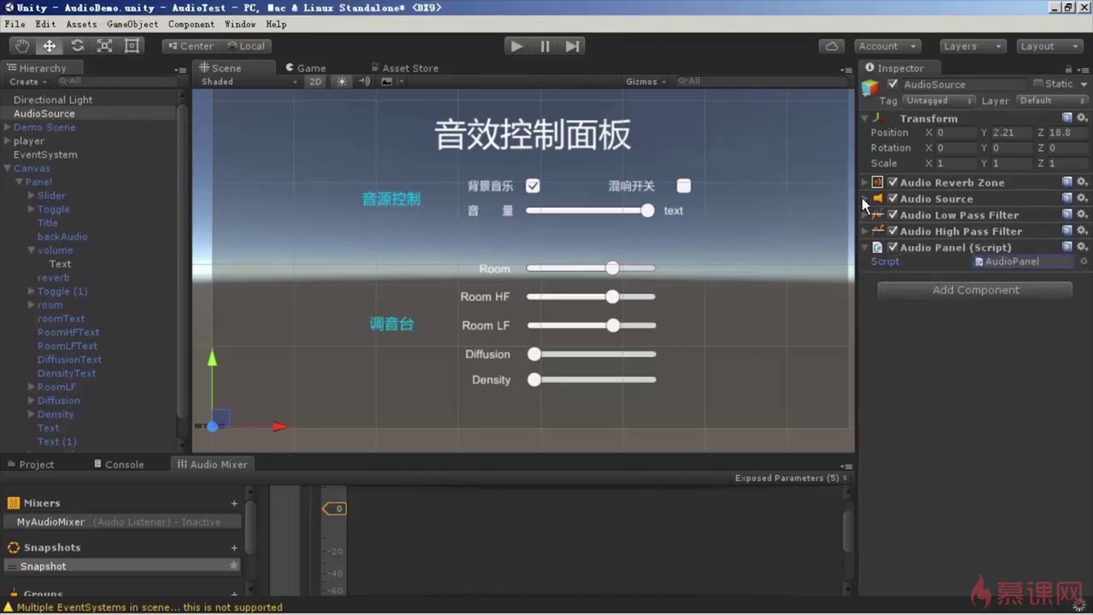
Check the Audio Source's output mixer, then select the AudioPanel script reference.
{"action": "left_click", "coordinate": [867, 198]}
{"action": "left_click", "coordinate": [863, 198]}
{"action": "left_click", "coordinate": [863, 200]}
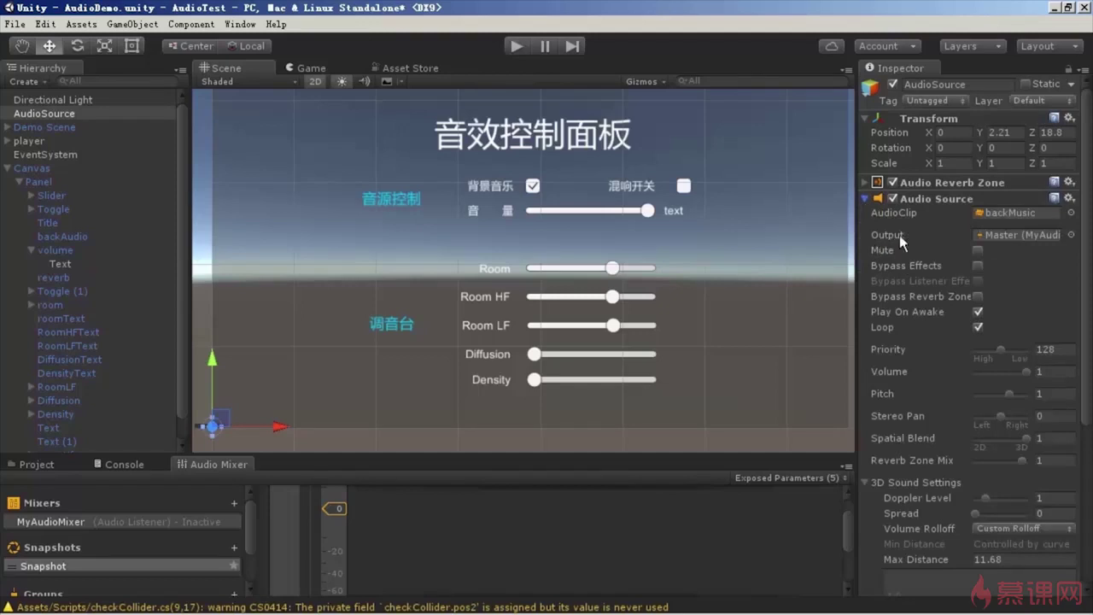
{"action": "left_click", "coordinate": [1002, 235]}
{"action": "left_click", "coordinate": [866, 200]}
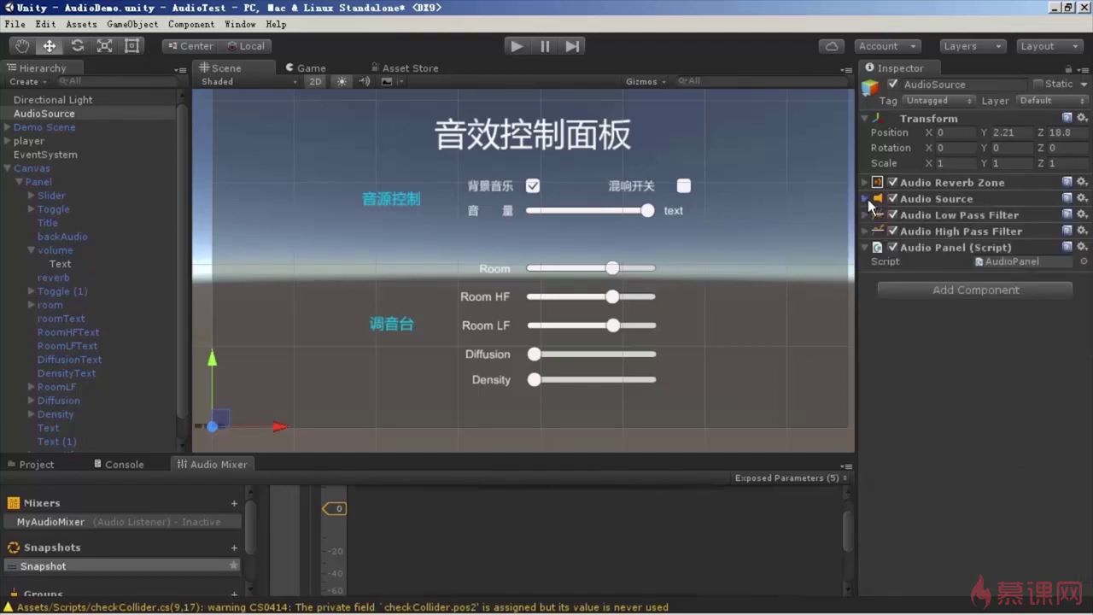
{"action": "left_click", "coordinate": [996, 262]}
Open AudioPanel and declare a private AudioSource field named ads.
{"action": "double_click", "coordinate": [996, 262]}
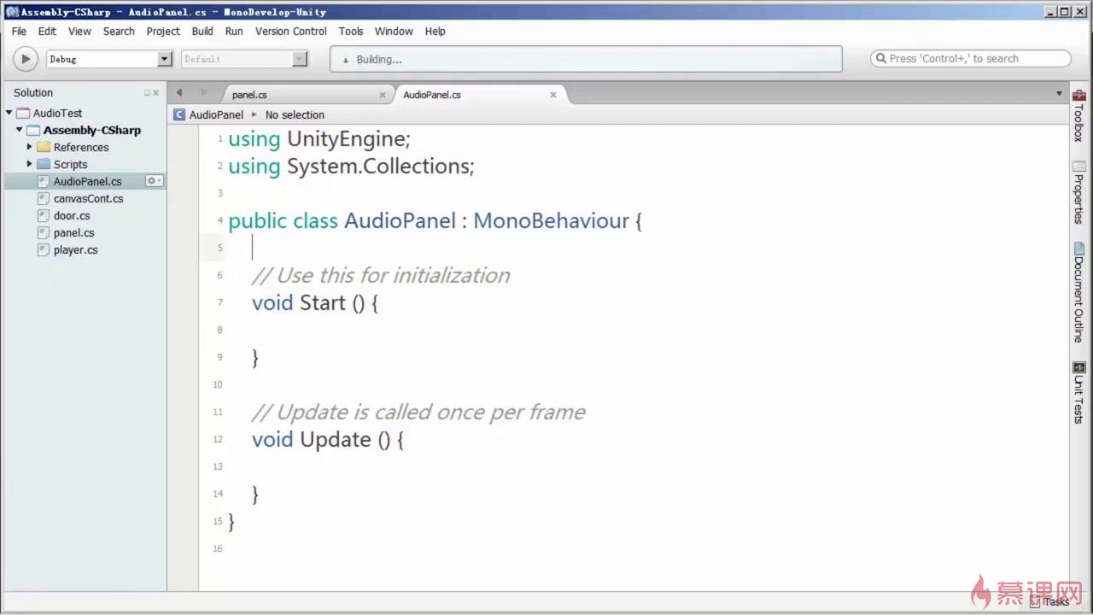
{"action": "type", "text": "p"}
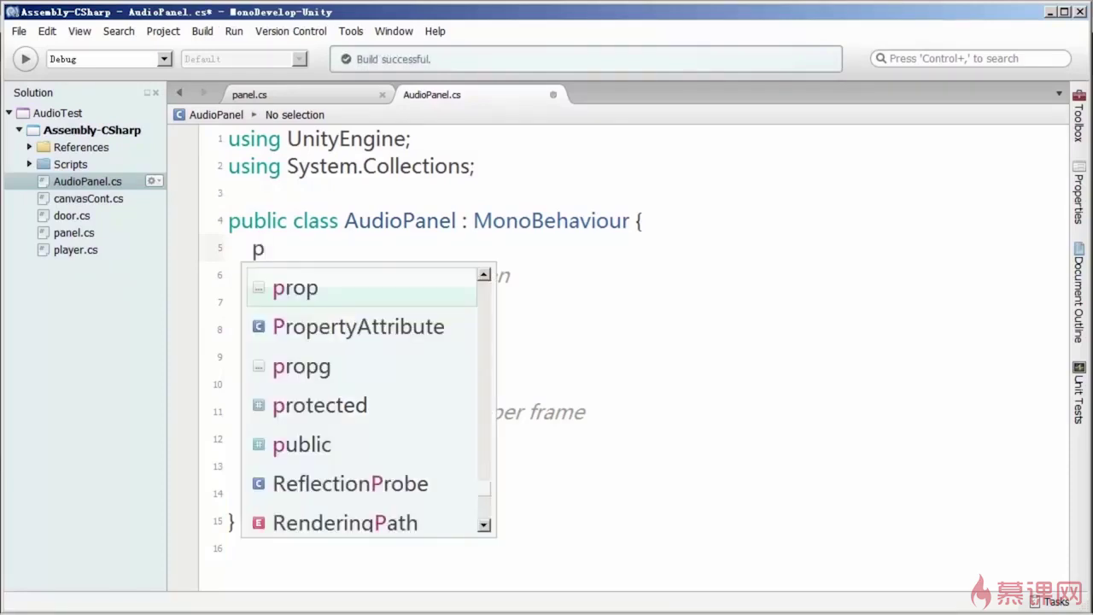
{"action": "type", "text": "rivaa"}
{"action": "key", "text": "BackSpace"}
{"action": "type", "text": "e audios"}
{"action": "key", "text": "Return"}
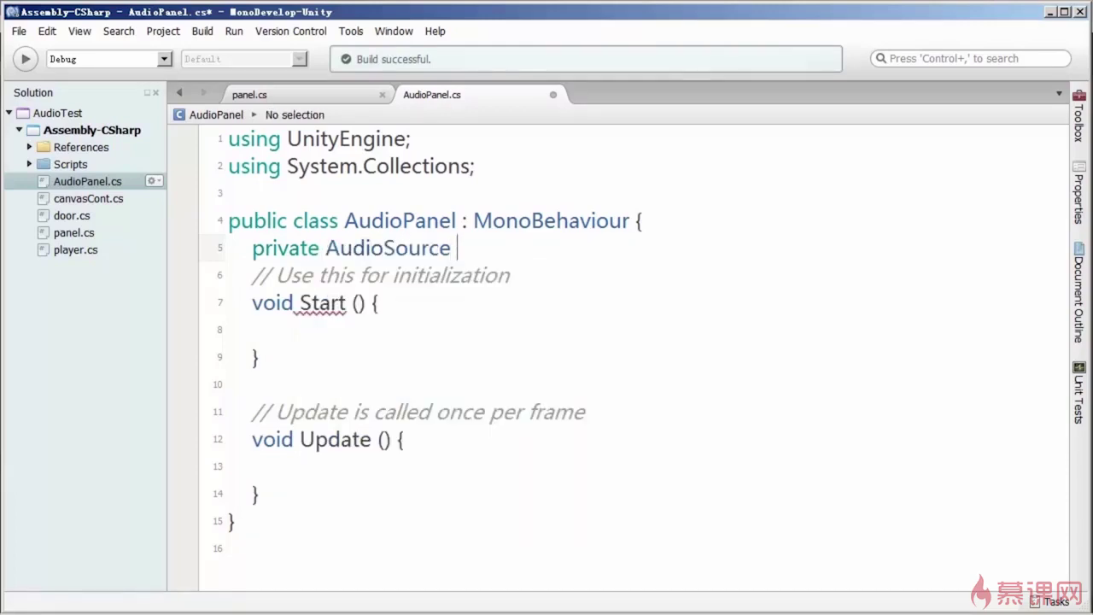
{"action": "type", "text": "ads;"}
In Start, assign ads = this.GetComponent<AudioSource>(); and add blank lines for more fields.
{"action": "left_click", "coordinate": [275, 330]}
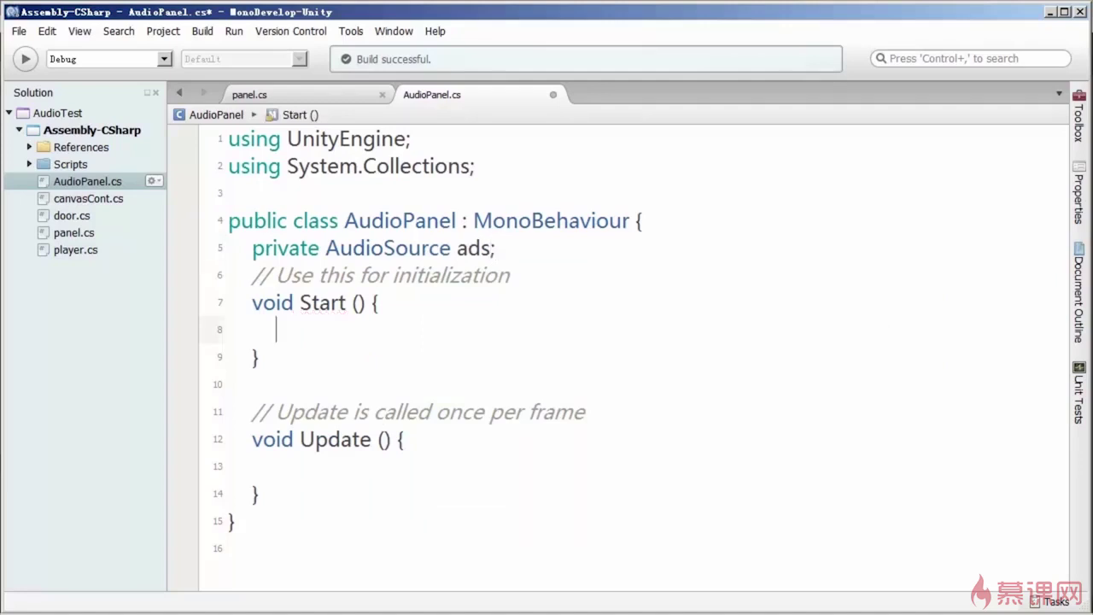
{"action": "type", "text": "a"}
{"action": "key", "text": "BackSpace"}
{"action": "type", "text": "ads=this."}
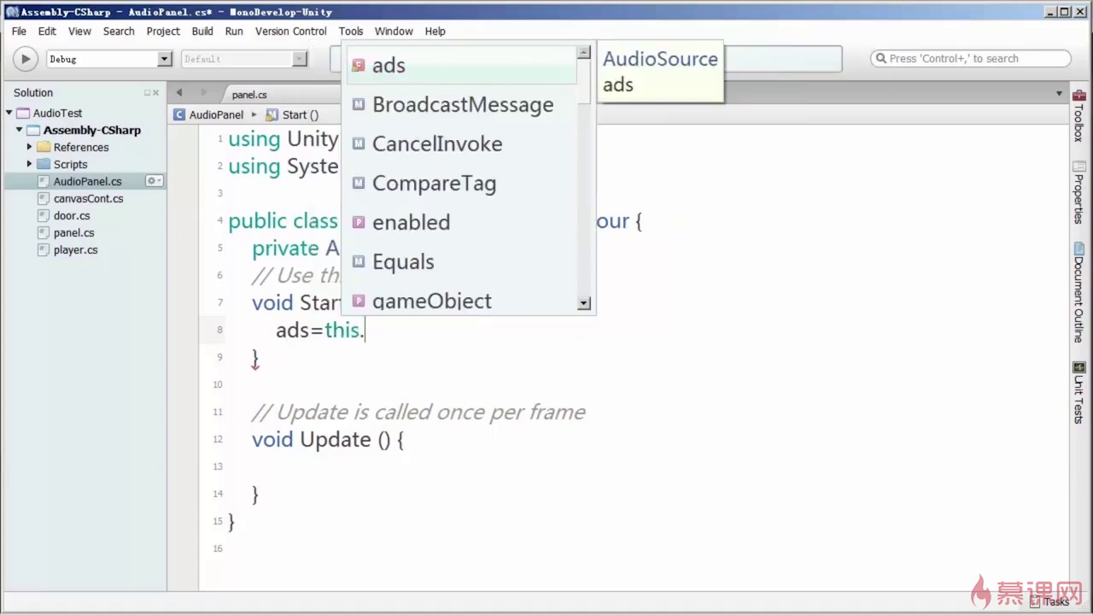
{"action": "type", "text": "getc"}
{"action": "key", "text": "Return"}
{"action": "type", "text": "<>();"}
{"action": "key", "text": "Left"}
{"action": "key", "text": "Left"}
{"action": "key", "text": "Left"}
{"action": "key", "text": "Left"}
{"action": "type", "text": "ad"}
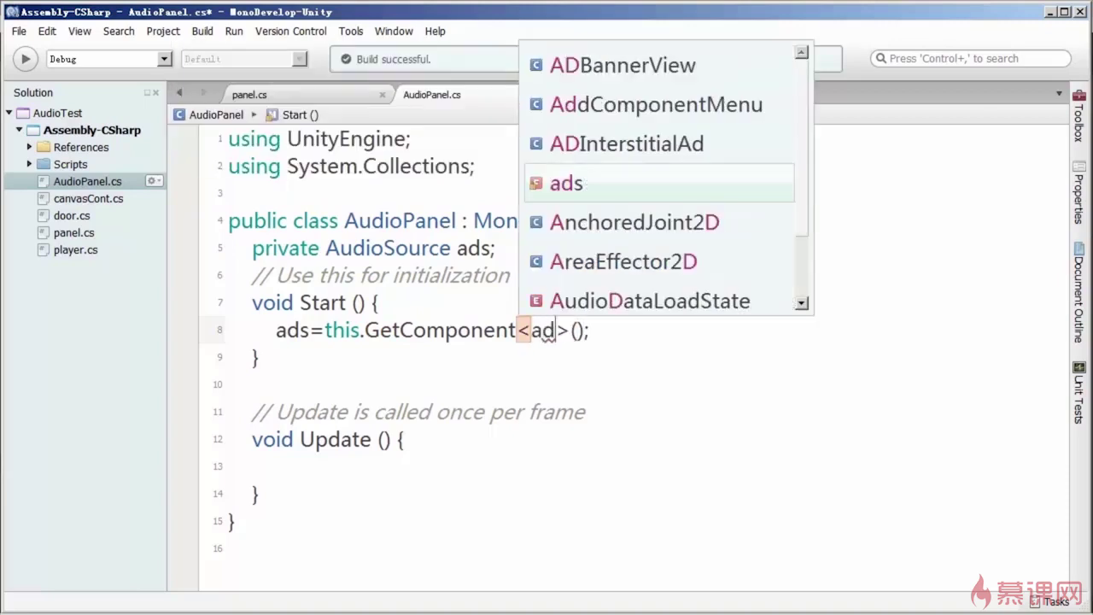
{"action": "key", "text": "BackSpace"}
{"action": "type", "text": "udios"}
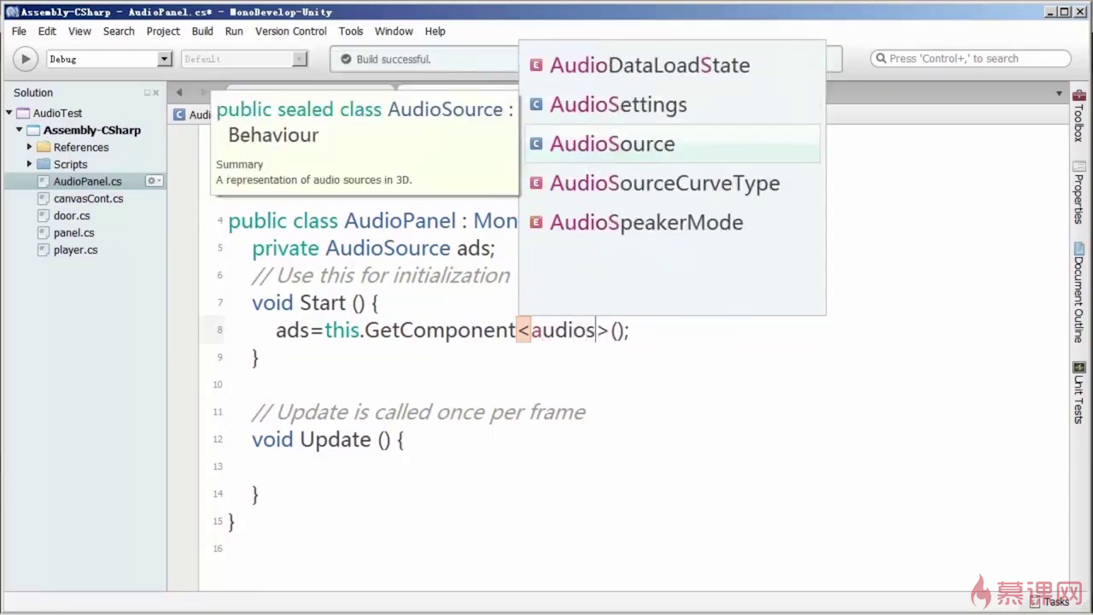
{"action": "key", "text": "Return"}
{"action": "key", "text": "Return"}
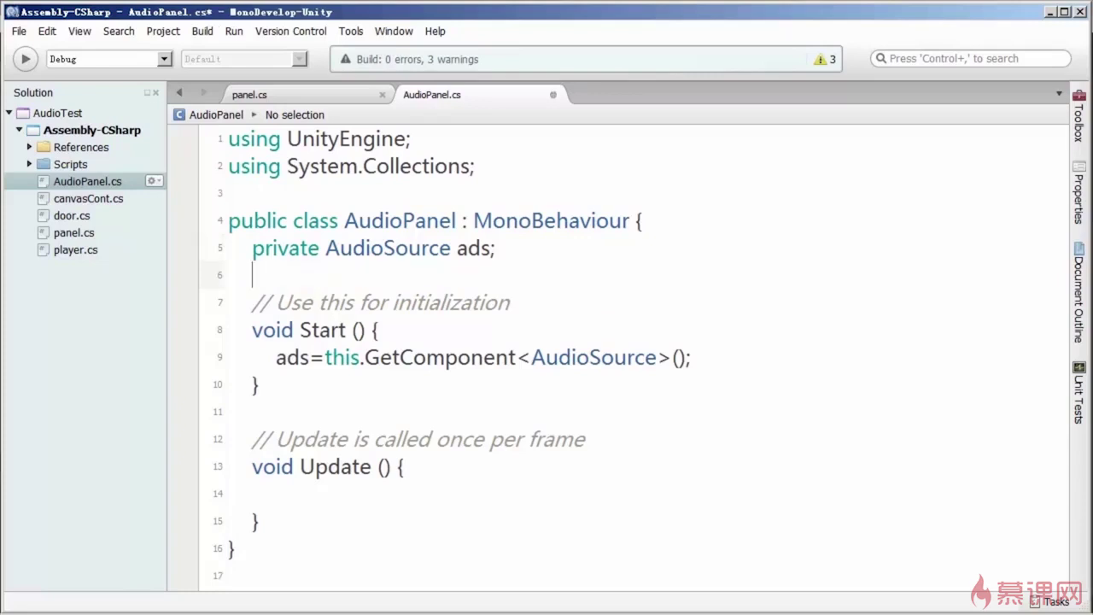
{"action": "key", "text": "Return"}
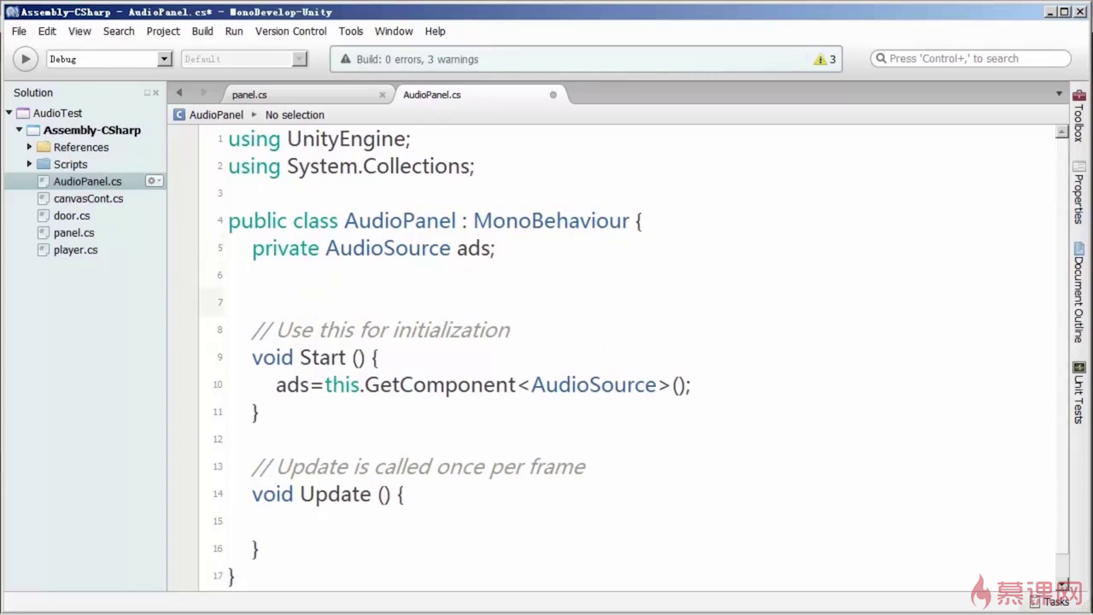
Add 'using UnityEngine.Audio;' below the existing using statements.
{"action": "left_click", "coordinate": [475, 166]}
{"action": "key", "text": "Return"}
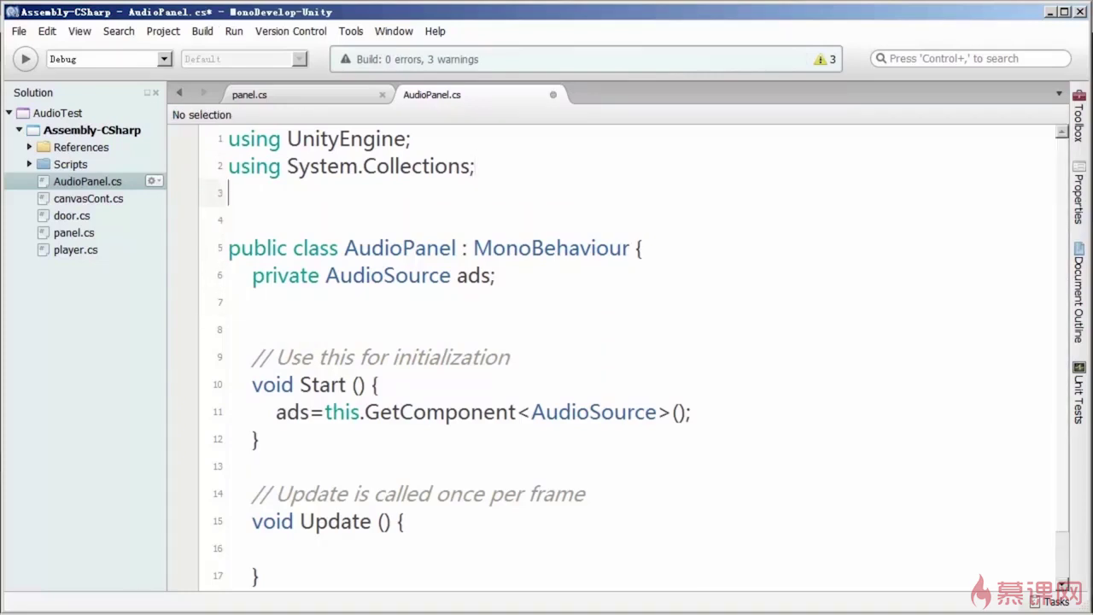
{"action": "type", "text": "using usi"}
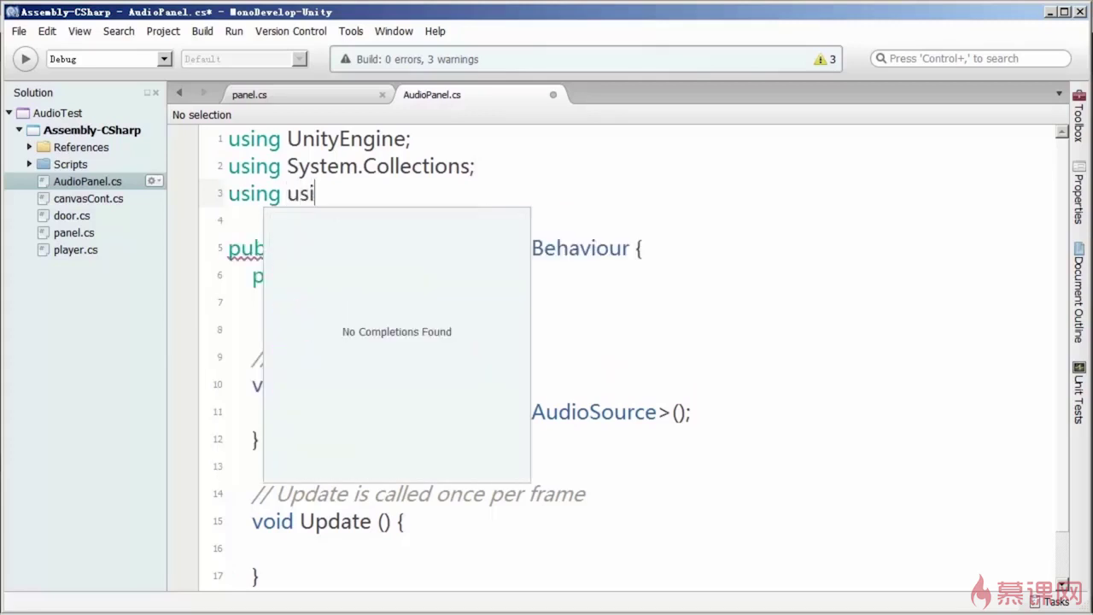
{"action": "key", "text": "BackSpace"}
{"action": "key", "text": "BackSpace"}
{"action": "type", "text": "ni"}
{"action": "key", "text": "Down"}
{"action": "key", "text": "Down"}
{"action": "key", "text": "Return"}
{"action": "type", "text": ".au"}
{"action": "key", "text": "Return"}
{"action": "type", "text": ";"}
Add 'using UnityEngine.UI;' on the next line.
{"action": "key", "text": "Return"}
{"action": "type", "text": "using un"}
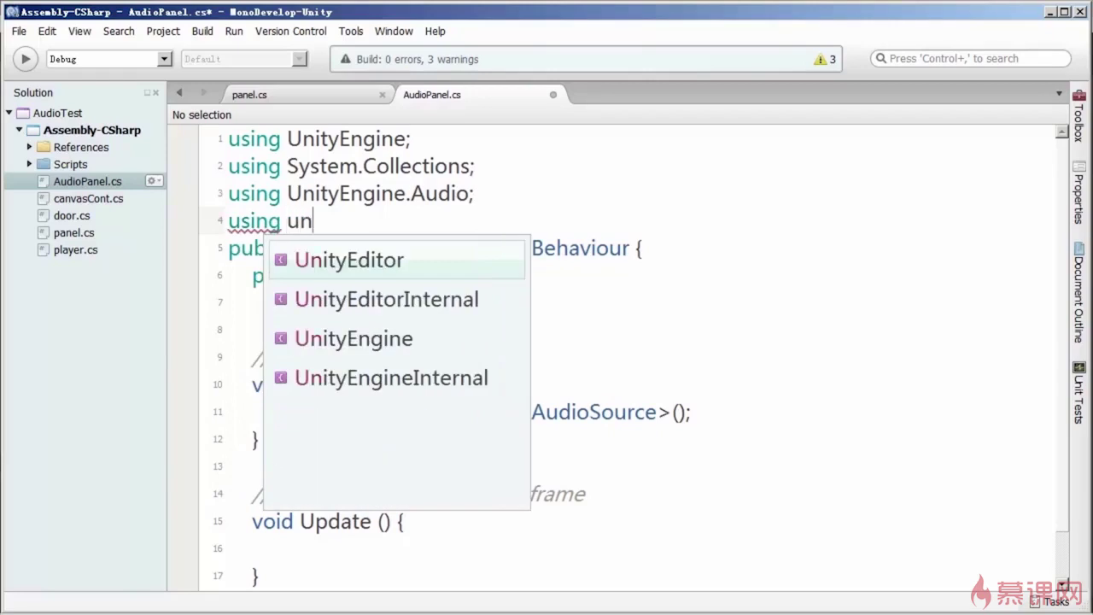
{"action": "key", "text": "Down"}
{"action": "key", "text": "Down"}
{"action": "key", "text": "Return"}
{"action": "type", "text": ".ui"}
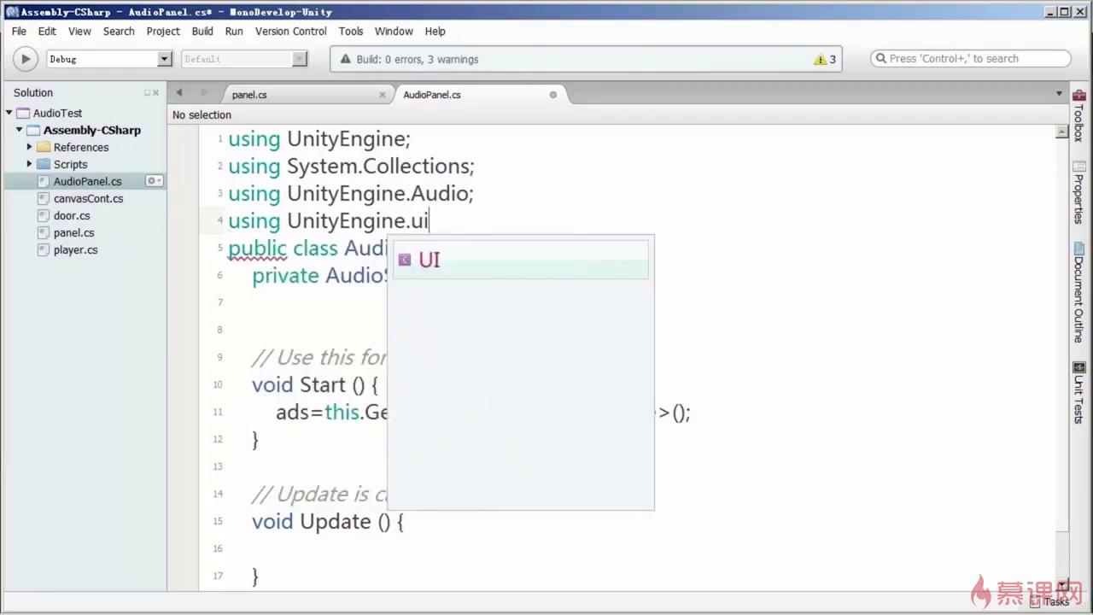
{"action": "key", "text": "Return"}
{"action": "type", "text": ";"}
Declare 'public Slider room;' on the empty field line above Start.
{"action": "left_click", "coordinate": [253, 329]}
{"action": "type", "text": "pulb"}
{"action": "key", "text": "BackSpace"}
{"action": "key", "text": "BackSpace"}
{"action": "type", "text": "blic Slider "}
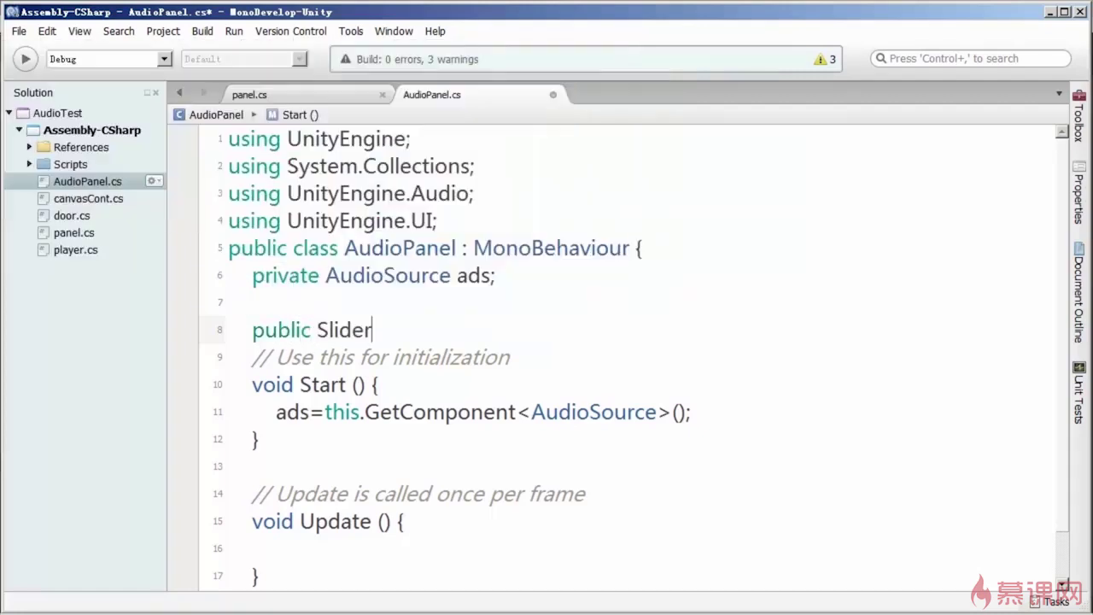
{"action": "type", "text": "room;"}
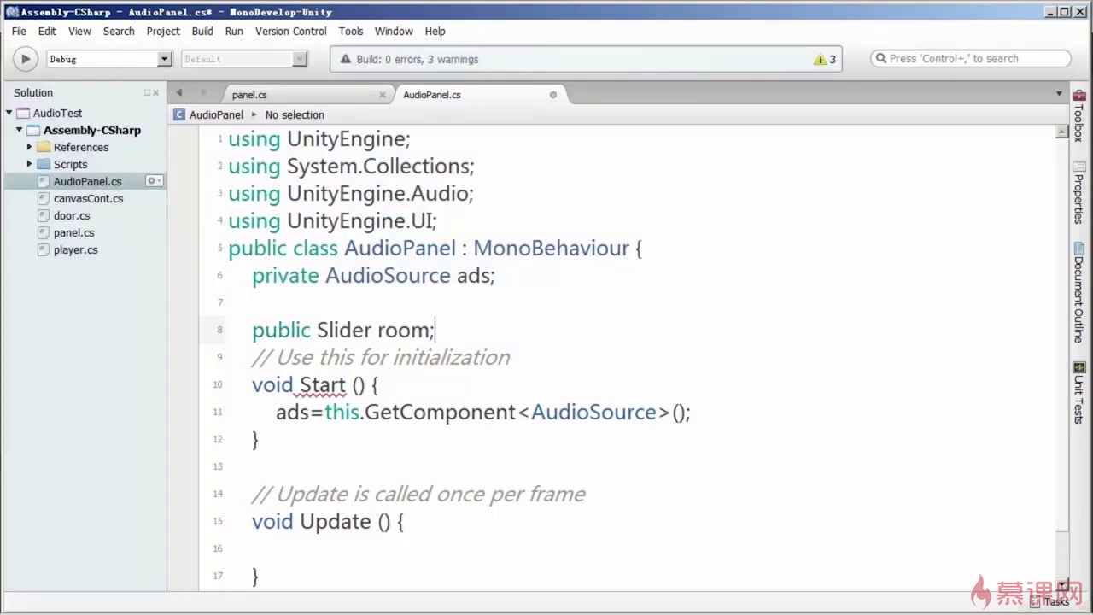
Declare public Slider fields roomHf and roomLf.
{"action": "key", "text": "Return"}
{"action": "type", "text": "public "}
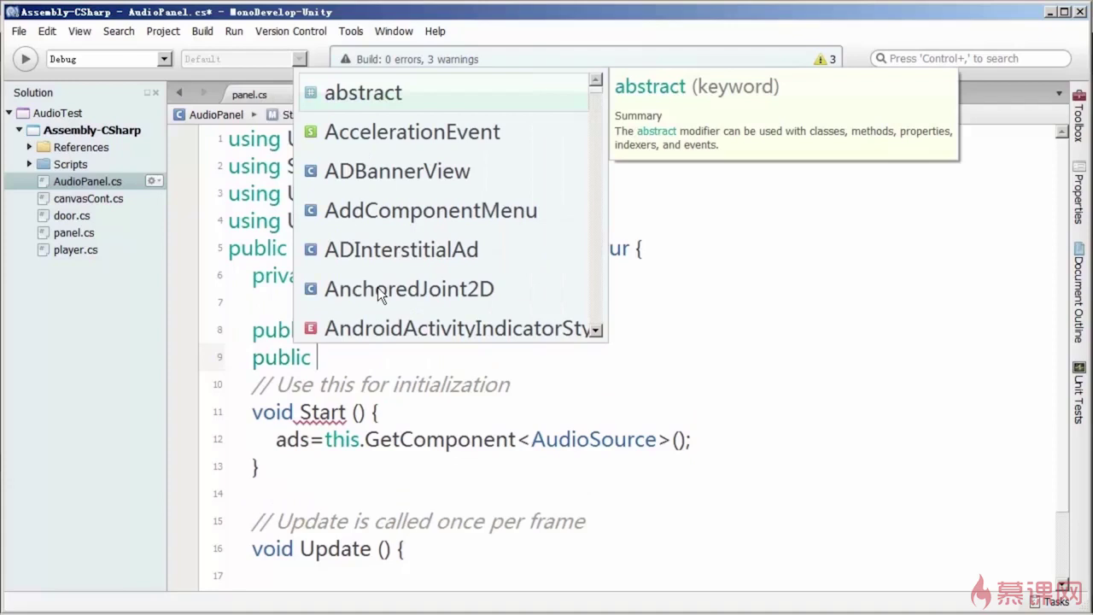
{"action": "type", "text": "audi"}
{"action": "key", "text": "BackSpace"}
{"action": "key", "text": "BackSpace"}
{"action": "key", "text": "BackSpace"}
{"action": "key", "text": "BackSpace"}
{"action": "type", "text": "sl roomHf;"}
{"action": "key", "text": "Return"}
{"action": "type", "text": "r"}
{"action": "key", "text": "BackSpace"}
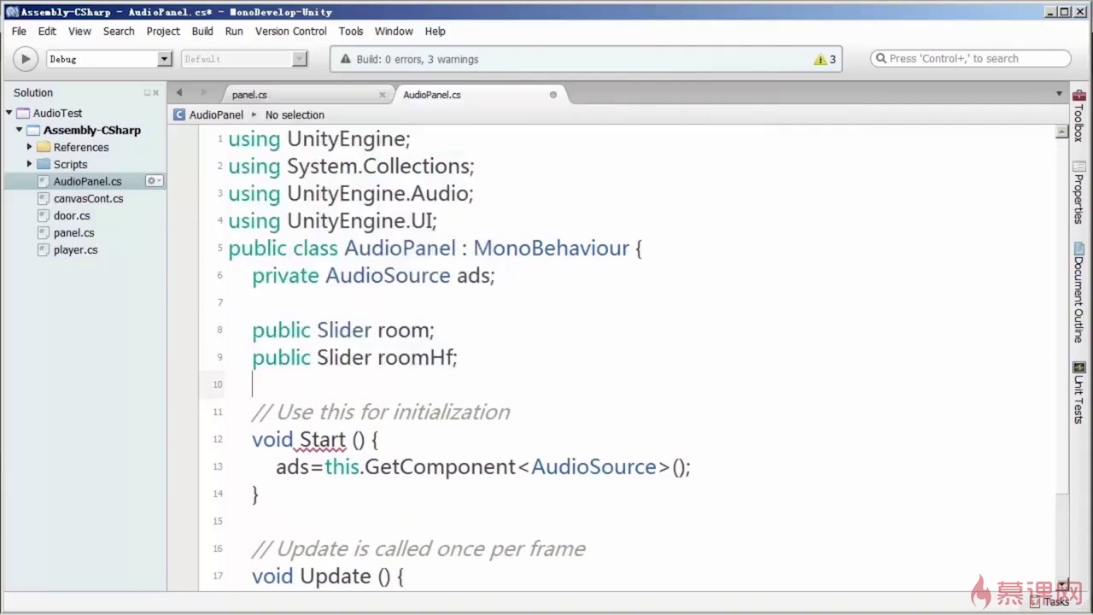
{"action": "type", "text": "public sl"}
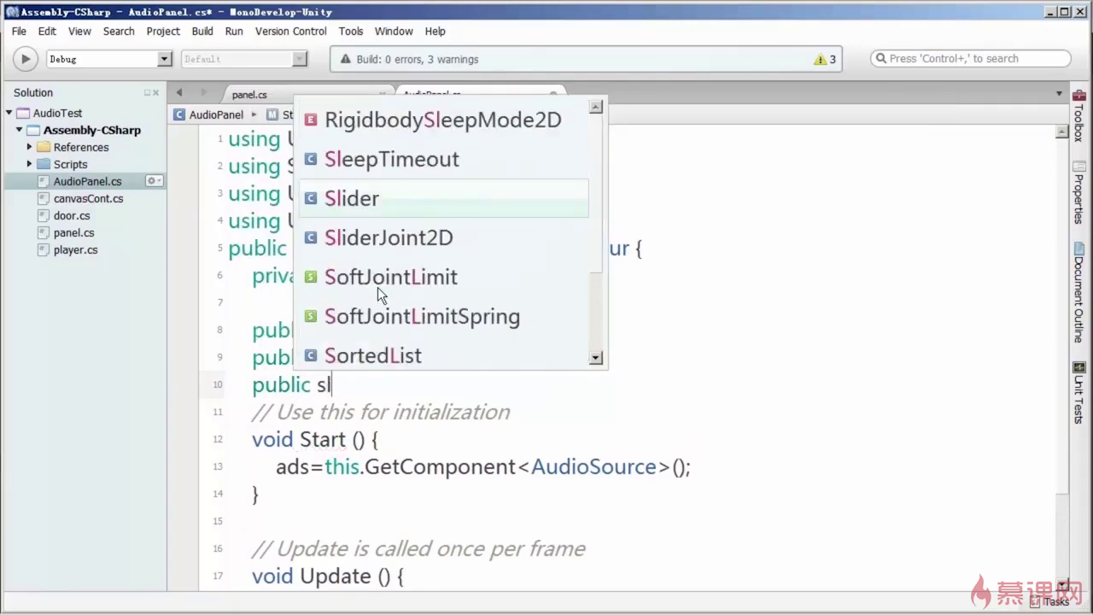
{"action": "key", "text": "Return"}
{"action": "type", "text": "roomLf;"}
Declare the public Slider field diffusion.
{"action": "key", "text": "Return"}
{"action": "type", "text": "public sli"}
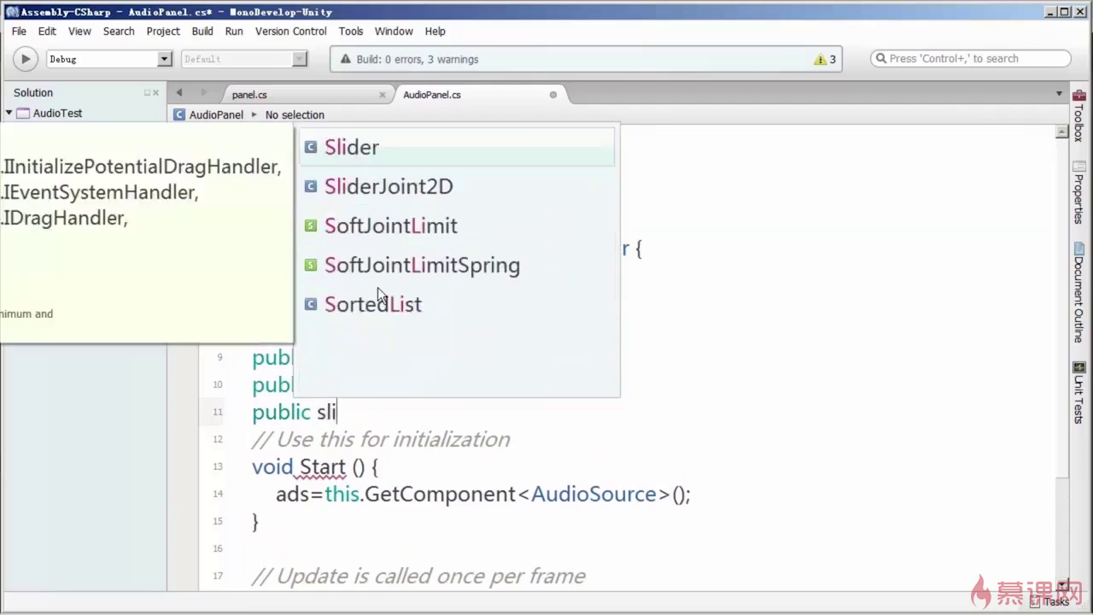
{"action": "key", "text": "Return"}
{"action": "type", "text": "diffusion;"}
Declare 'public Slider density;', correcting the misspelled keyword and lowercase type.
{"action": "key", "text": "Return"}
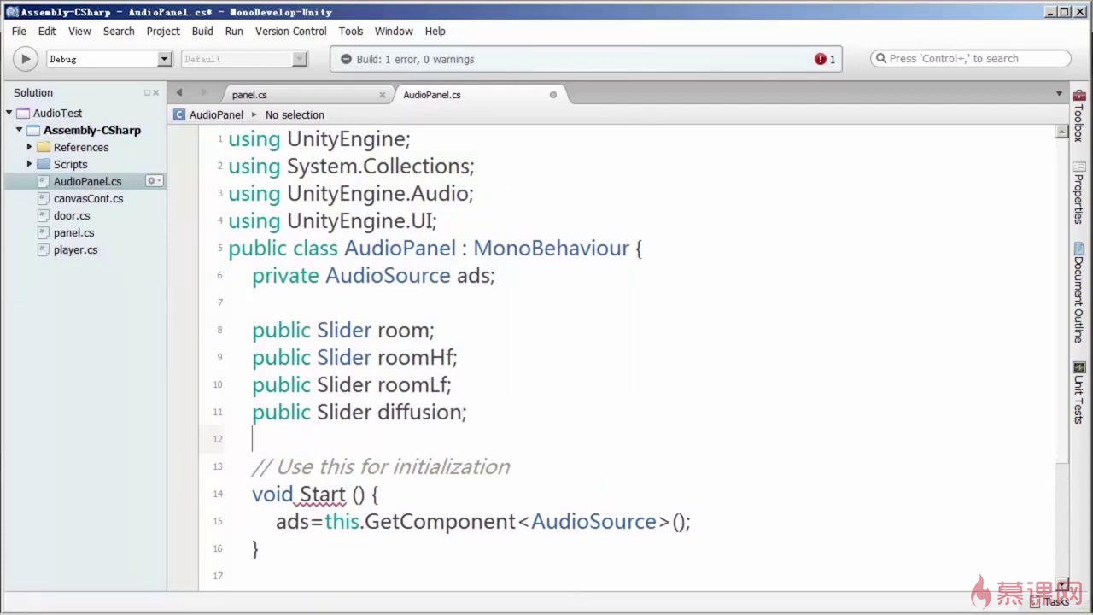
{"action": "type", "text": "pulbic slider"}
{"action": "left_click", "coordinate": [317, 439]}
{"action": "key", "text": "Delete"}
{"action": "type", "text": "S"}
{"action": "key", "text": "BackSpace"}
{"action": "type", "text": "S"}
{"action": "key", "text": "Right"}
{"action": "double_click", "coordinate": [272, 439]}
{"action": "type", "text": "publ"}
{"action": "key", "text": "Return"}
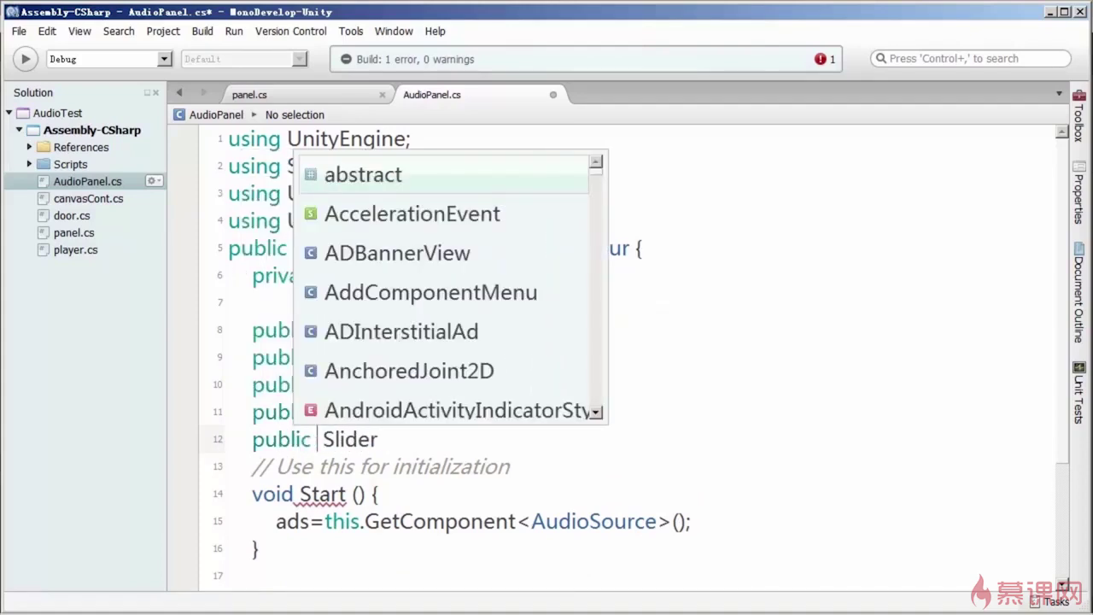
{"action": "key", "text": "End"}
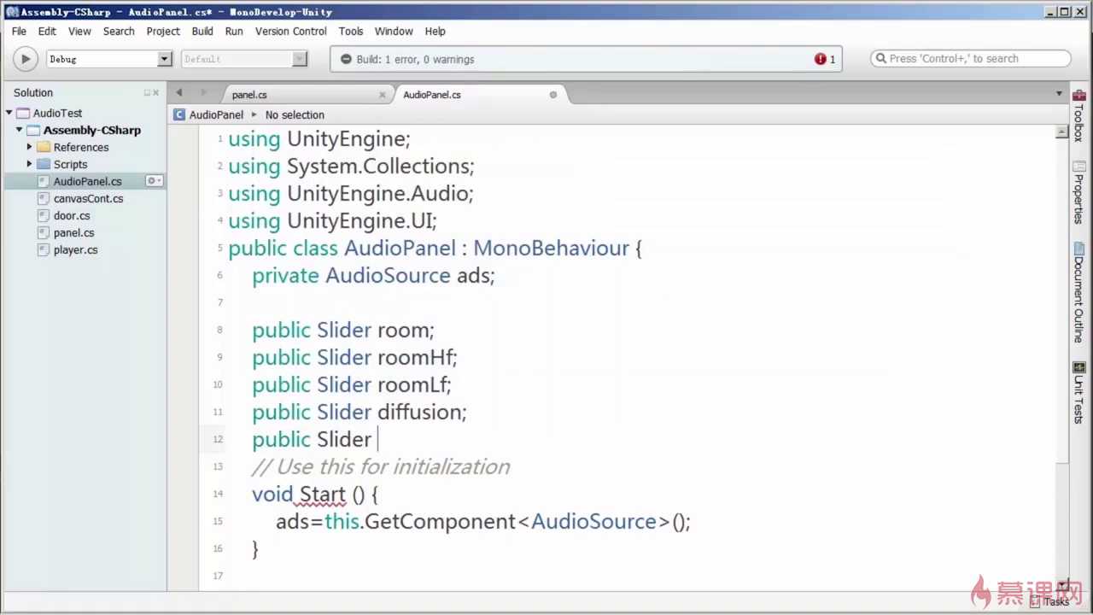
{"action": "type", "text": "densi"}
{"action": "type", "text": "ty;"}
In Update, write ads.outputAudioMixerGroup.audioMixer.SetFloat();.
{"action": "scroll", "coordinate": [619, 342], "scroll_direction": "down", "scroll_amount": 2}
{"action": "left_click", "coordinate": [276, 481]}
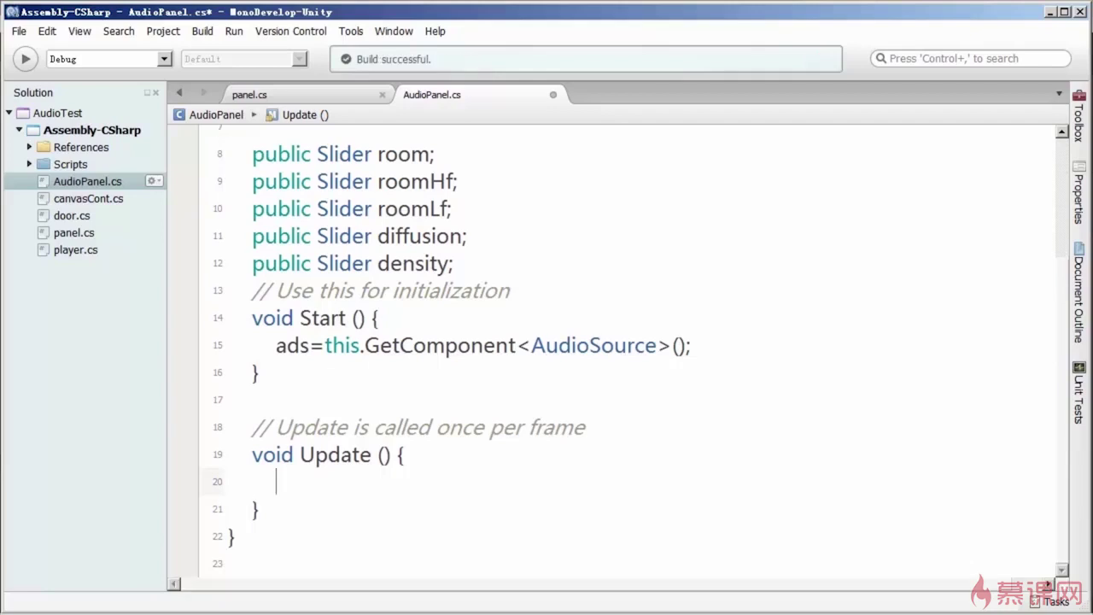
{"action": "type", "text": "ads."}
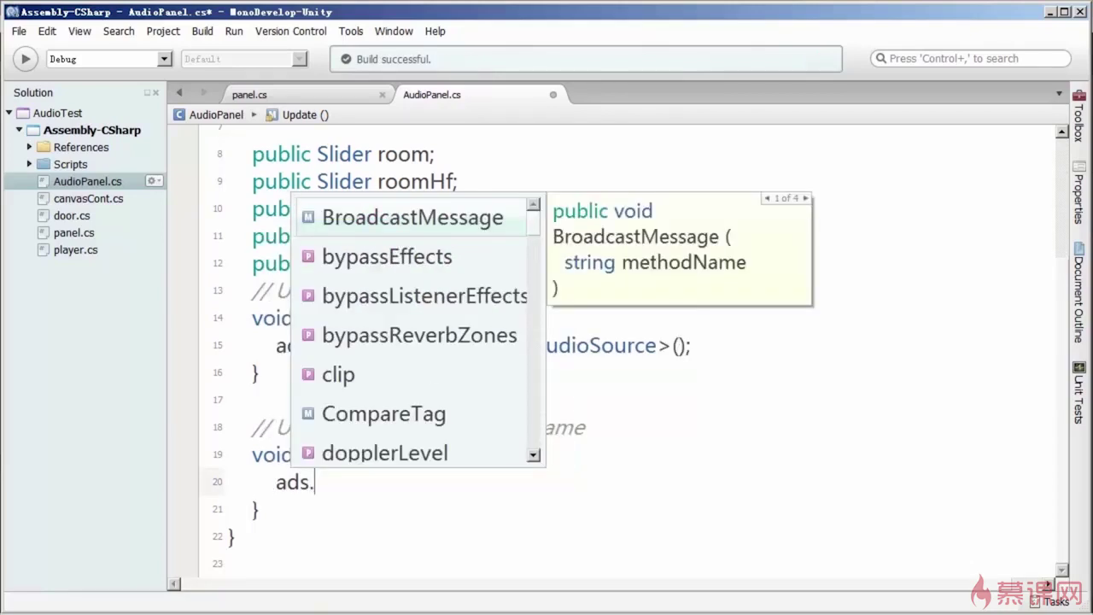
{"action": "type", "text": "a"}
{"action": "key", "text": "Up"}
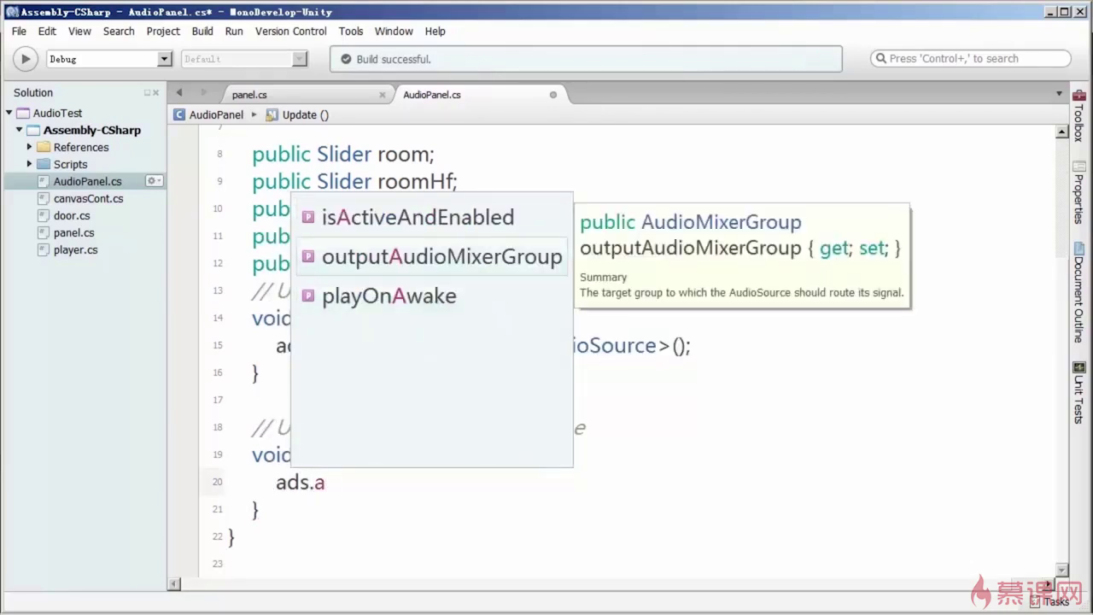
{"action": "key", "text": "Return"}
{"action": "type", "text": "."}
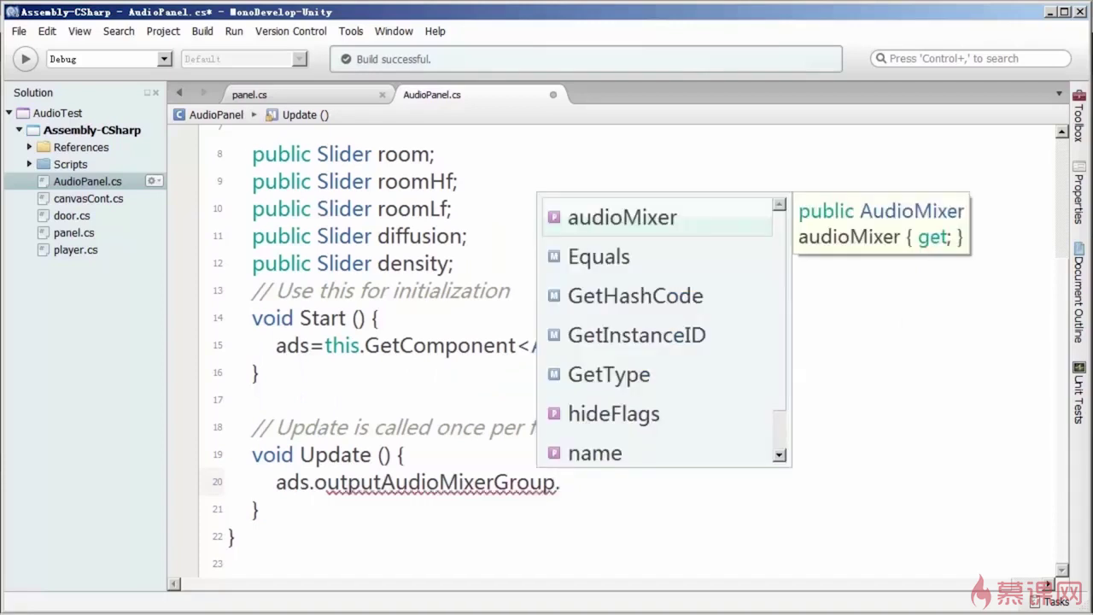
{"action": "key", "text": "Return"}
{"action": "type", "text": ".set"}
{"action": "key", "text": "Return"}
{"action": "type", "text": "()"}
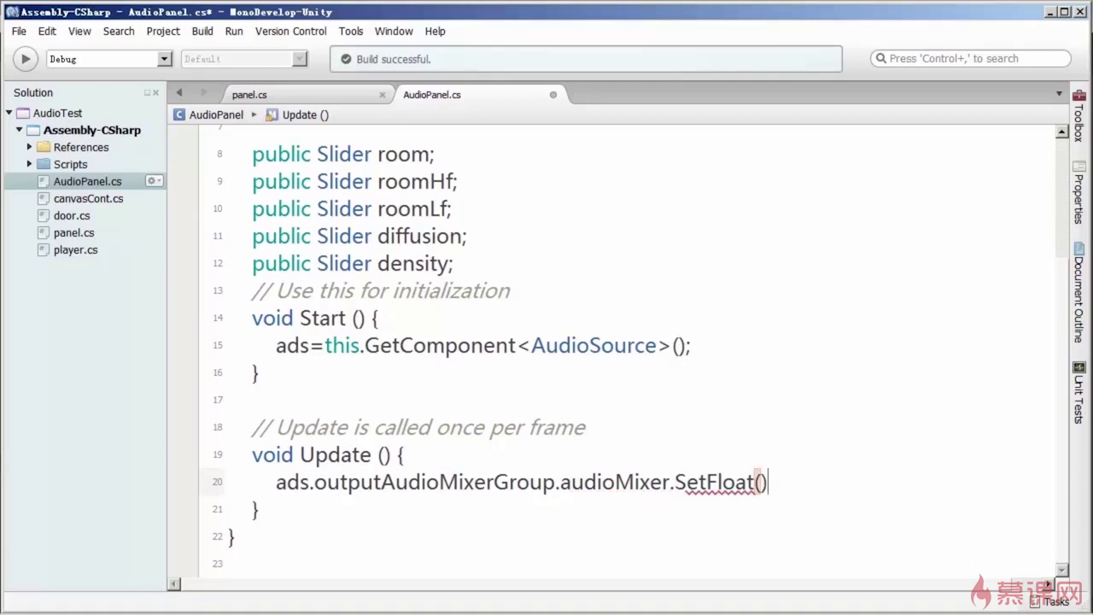
{"action": "type", "text": ";"}
Put an empty "" parameter-name string in SetFloat, and check the mixer's exposed parameter names in Unity.
{"action": "left_click", "coordinate": [762, 482]}
{"action": "type", "text": "\""}
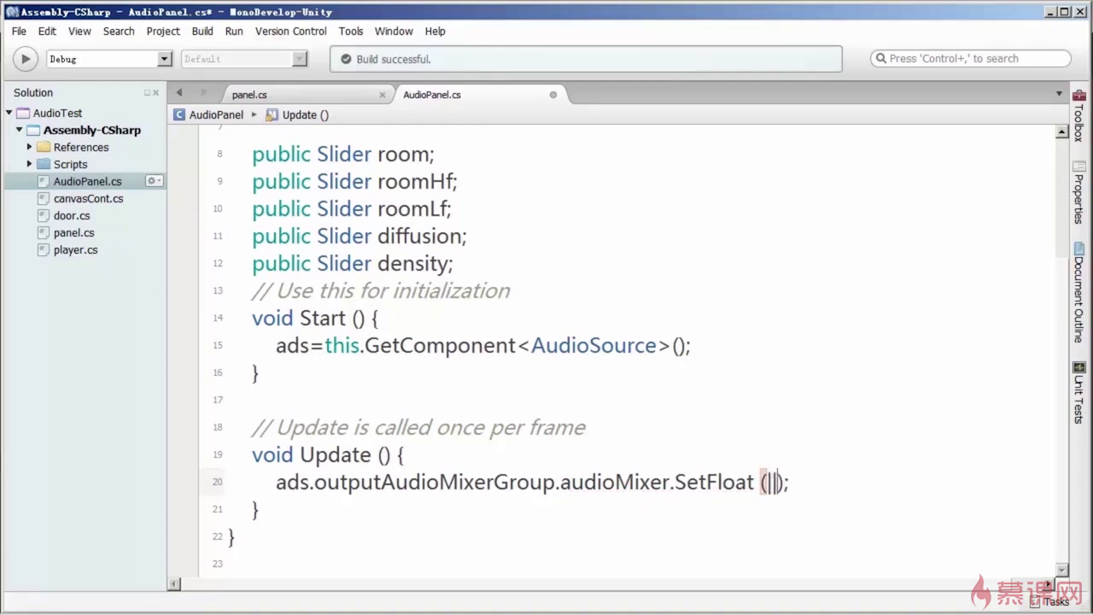
{"action": "key", "text": "BackSpace"}
{"action": "type", "text": "\""}
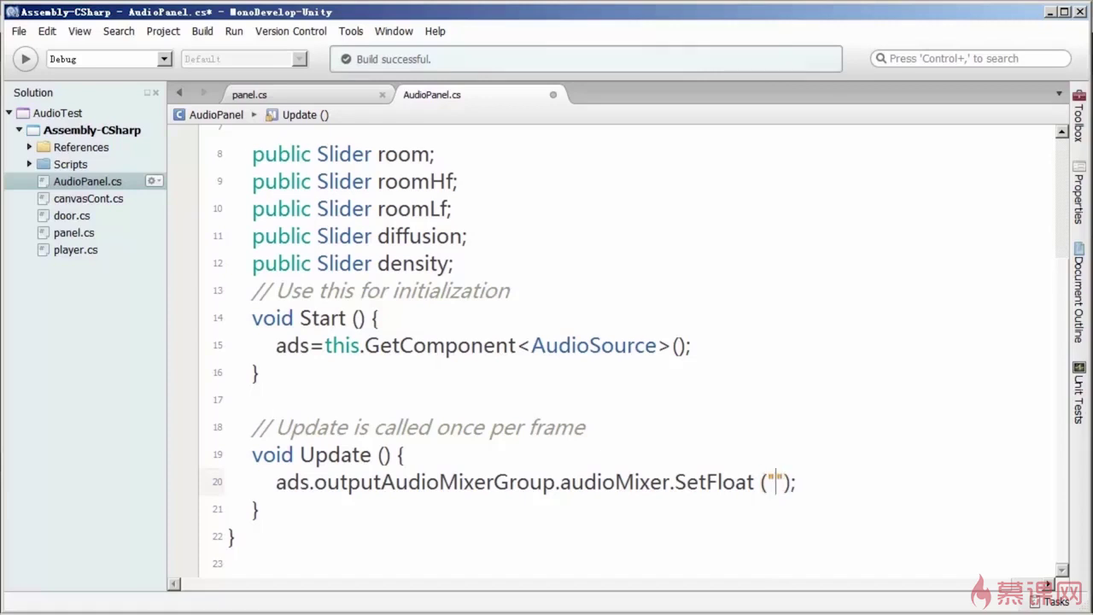
{"action": "left_click", "coordinate": [254, 601]}
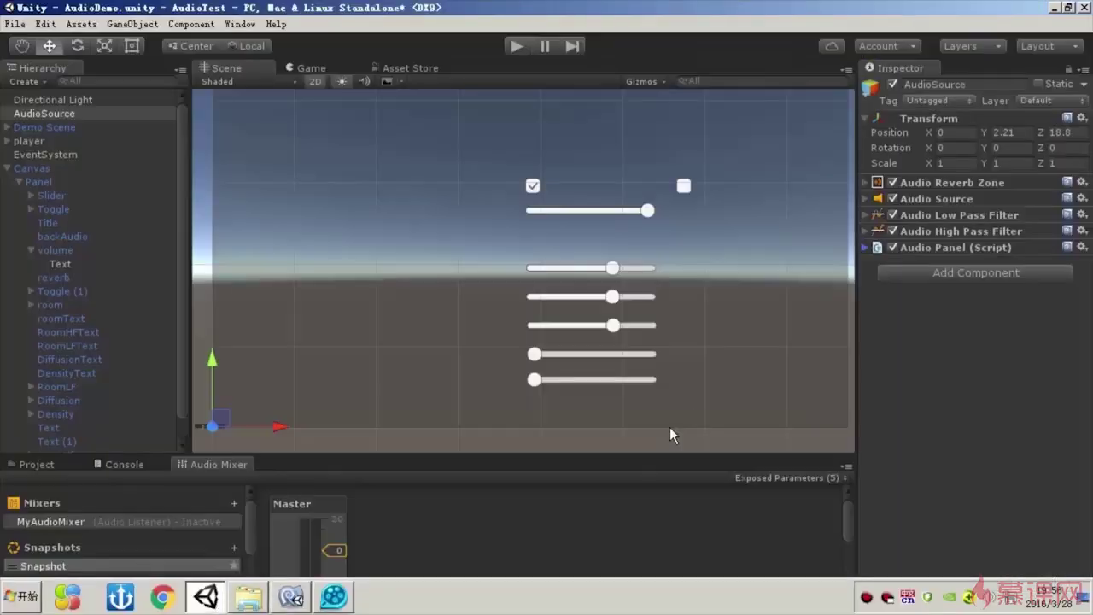
{"action": "left_click", "coordinate": [768, 478]}
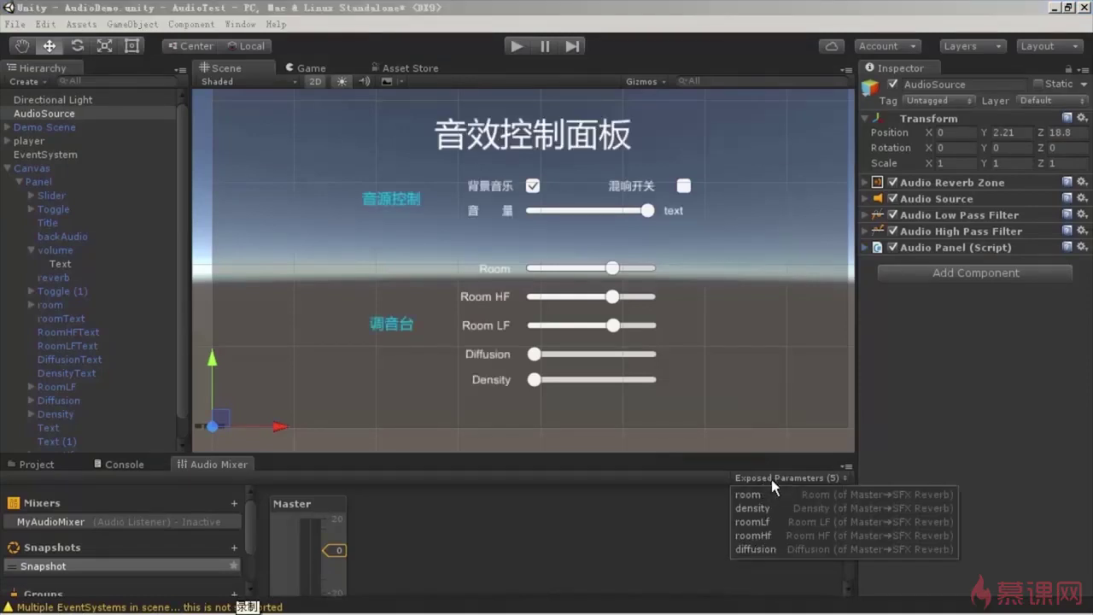
{"action": "left_click", "coordinate": [429, 605]}
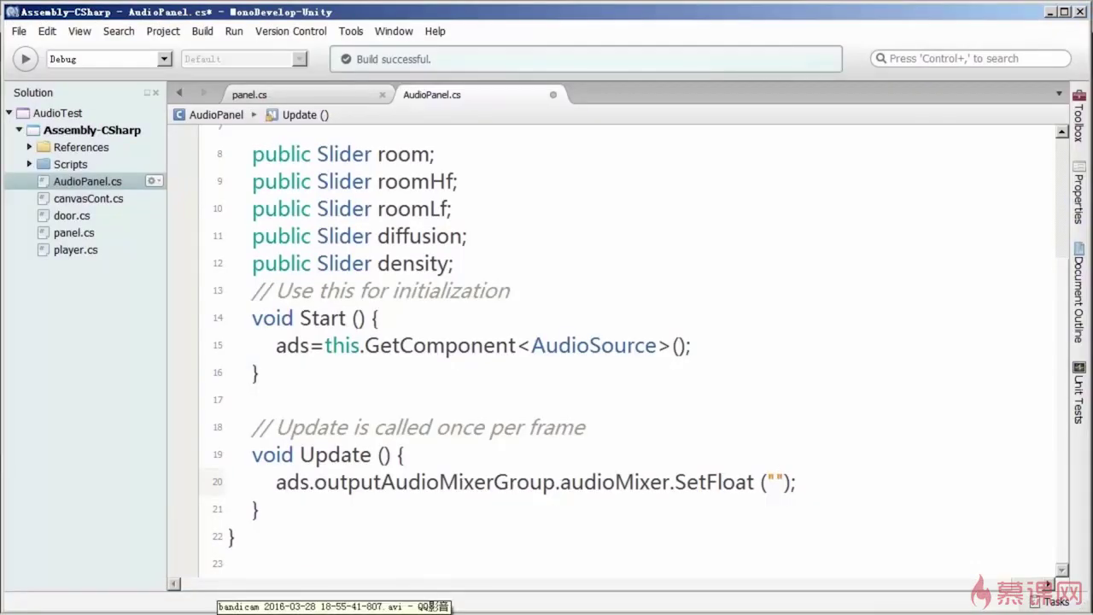
Complete the first Update call as SetFloat("room", room.value).
{"action": "double_click", "coordinate": [403, 153]}
{"action": "key", "text": "ctrl+c"}
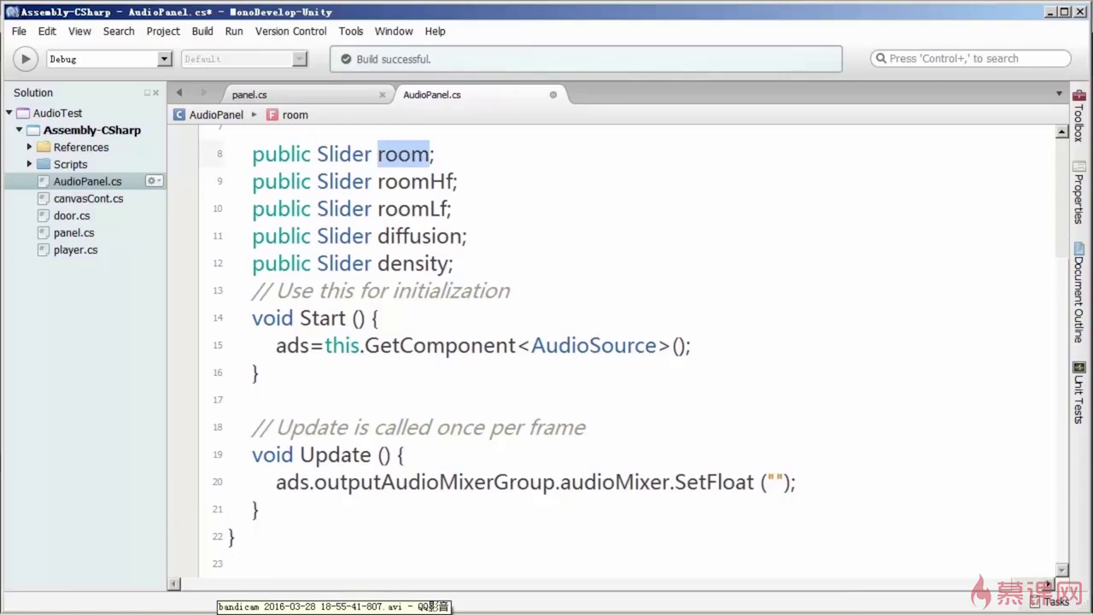
{"action": "left_click", "coordinate": [785, 481]}
{"action": "key", "text": "ctrl+v"}
{"action": "key", "text": "Right"}
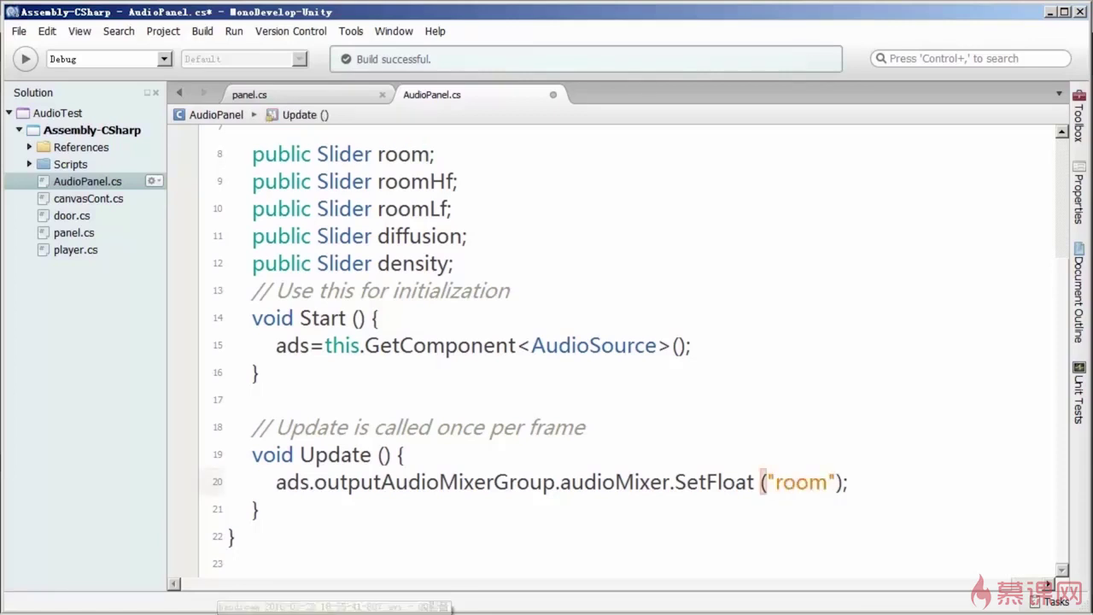
{"action": "type", "text": ",room.value);"}
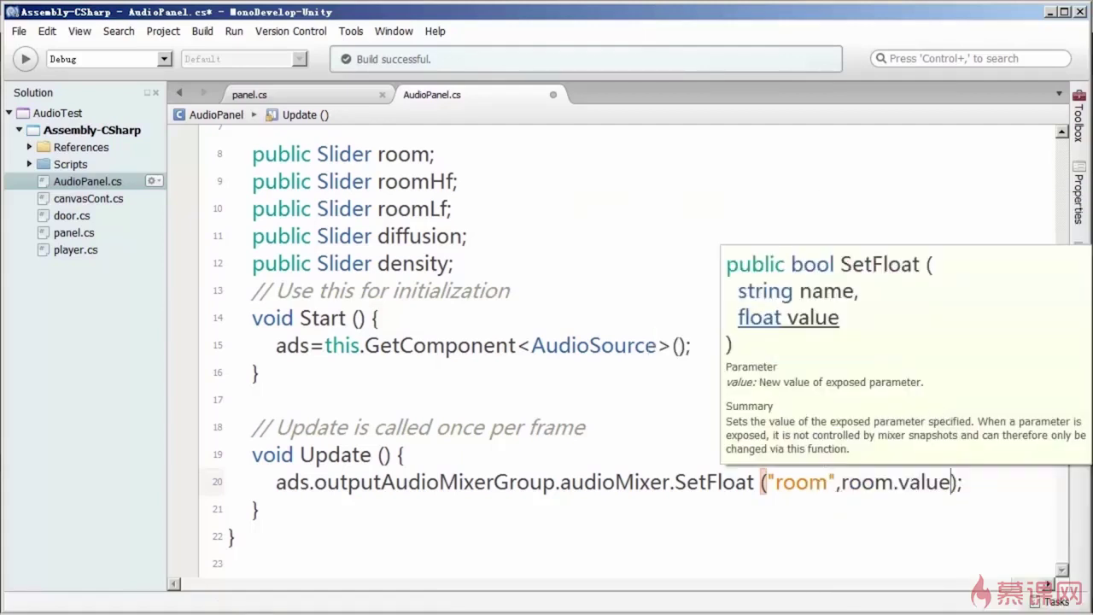
Duplicate the room SetFloat statement so Update holds five identical copies.
{"action": "key", "text": "shift+Down"}
{"action": "key", "text": "shift+Up"}
{"action": "key", "text": "shift+ctrl+Left"}
{"action": "key", "text": "shift+ctrl+Left"}
{"action": "key", "text": "shift+ctrl+Left"}
{"action": "key", "text": "shift+ctrl+Left"}
{"action": "key", "text": "ctrl+c"}
{"action": "key", "text": "End"}
{"action": "key", "text": "Return"}
{"action": "key", "text": "ctrl+v"}
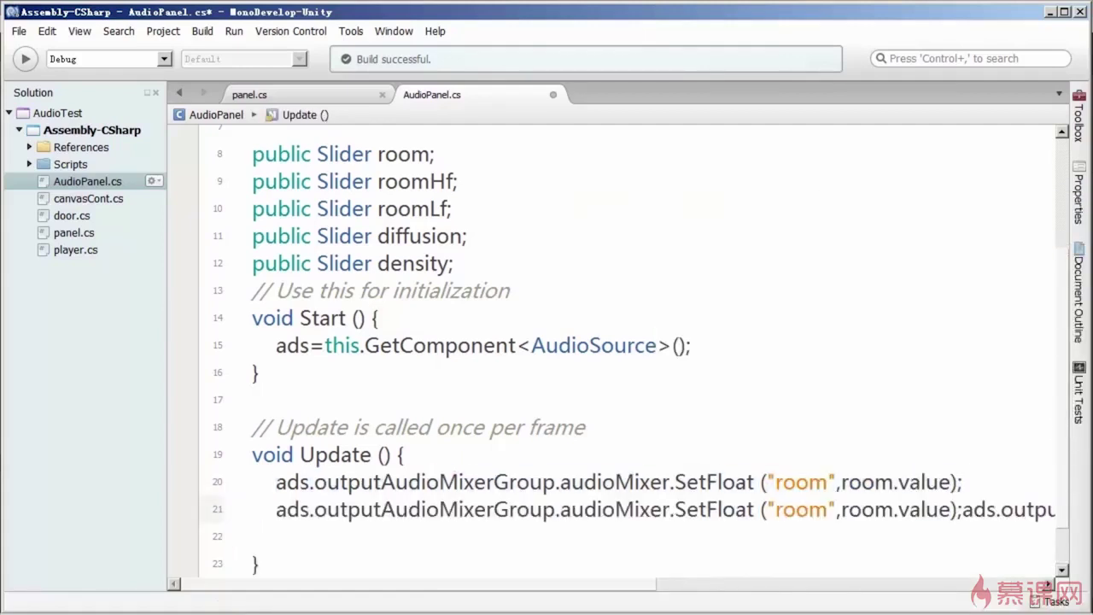
{"action": "key", "text": "Return"}
{"action": "key", "text": "ctrl+v"}
{"action": "key", "text": "Return"}
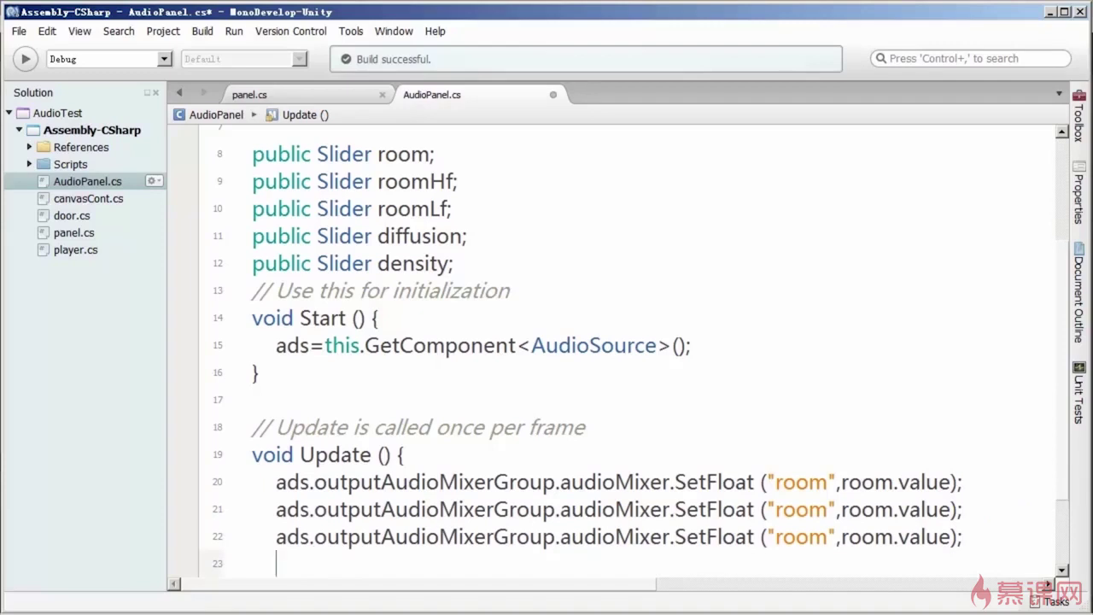
{"action": "key", "text": "ctrl+v"}
{"action": "key", "text": "Return"}
Rename the second and third copies' string and variable to roomHf and roomLf.
{"action": "scroll", "coordinate": [413, 268], "scroll_direction": "up", "scroll_amount": 2}
{"action": "double_click", "coordinate": [413, 268]}
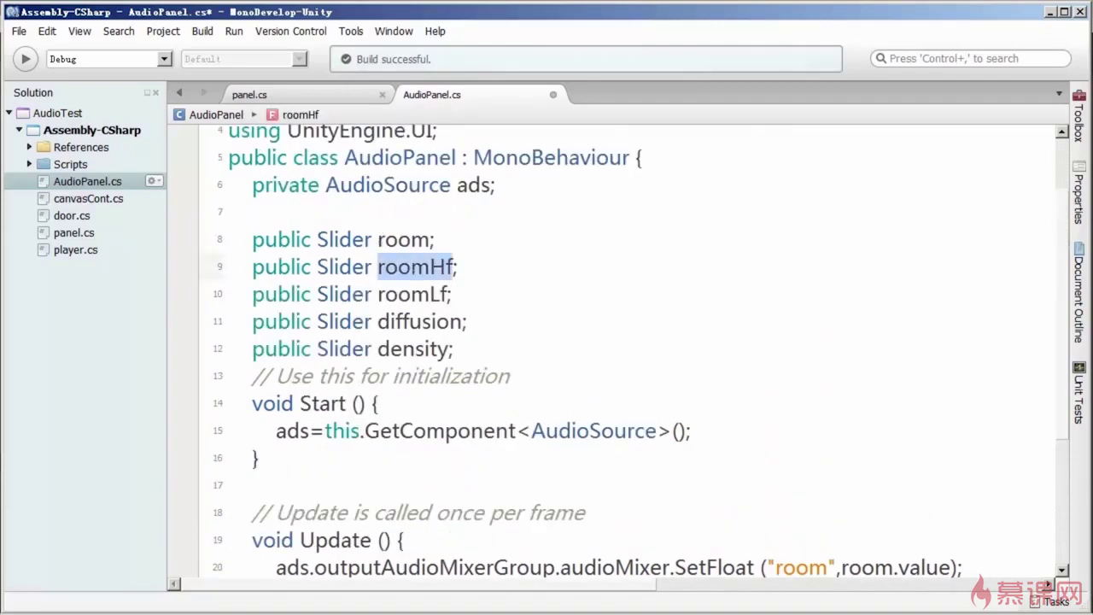
{"action": "key", "text": "ctrl+c"}
{"action": "scroll", "coordinate": [413, 268], "scroll_direction": "down", "scroll_amount": 4}
{"action": "double_click", "coordinate": [801, 372]}
{"action": "key", "text": "ctrl+v"}
{"action": "double_click", "coordinate": [890, 372]}
{"action": "key", "text": "ctrl+v"}
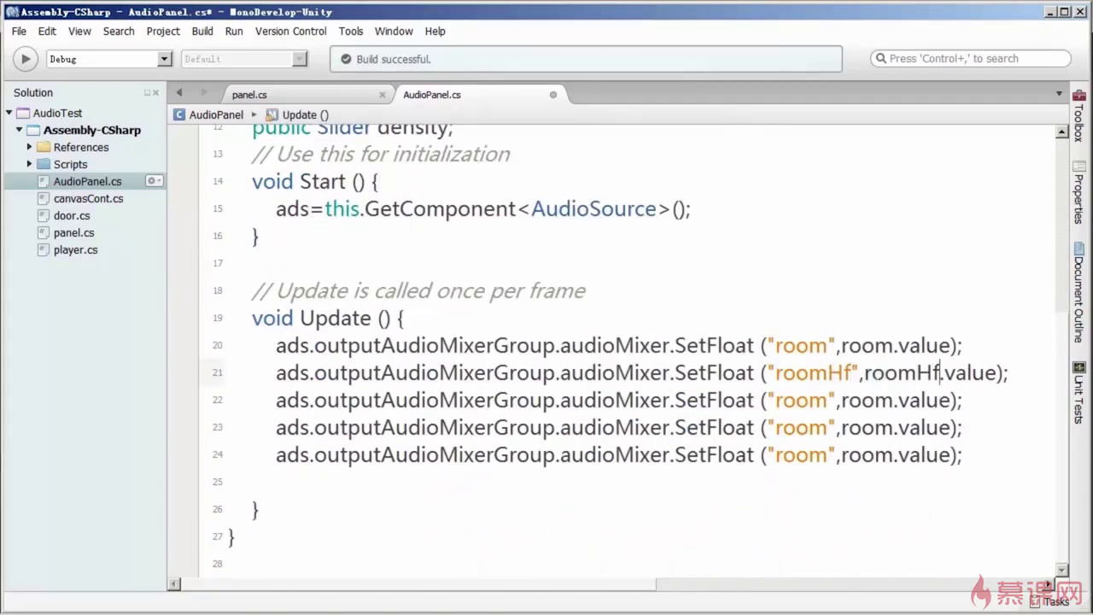
{"action": "scroll", "coordinate": [632, 341], "scroll_direction": "up", "scroll_amount": 1}
{"action": "double_click", "coordinate": [508, 103]}
{"action": "scroll", "coordinate": [632, 341], "scroll_direction": "down", "scroll_amount": 1}
{"action": "left_click", "coordinate": [776, 399]}
{"action": "double_click", "coordinate": [801, 399]}
{"action": "key", "text": "ctrl+v"}
{"action": "double_click", "coordinate": [879, 399]}
{"action": "key", "text": "ctrl+v"}
Rename the last two copies to diffusion and density, then save the AudioPanel script.
{"action": "scroll", "coordinate": [632, 342], "scroll_direction": "up", "scroll_amount": 1}
{"action": "double_click", "coordinate": [801, 483]}
{"action": "key", "text": "ctrl+v"}
{"action": "double_click", "coordinate": [901, 483]}
{"action": "key", "text": "ctrl+v"}
{"action": "double_click", "coordinate": [413, 182]}
{"action": "double_click", "coordinate": [801, 509]}
{"action": "key", "text": "ctrl+v"}
{"action": "double_click", "coordinate": [861, 510]}
{"action": "key", "text": "ctrl+v"}
{"action": "key", "text": "ctrl+s"}
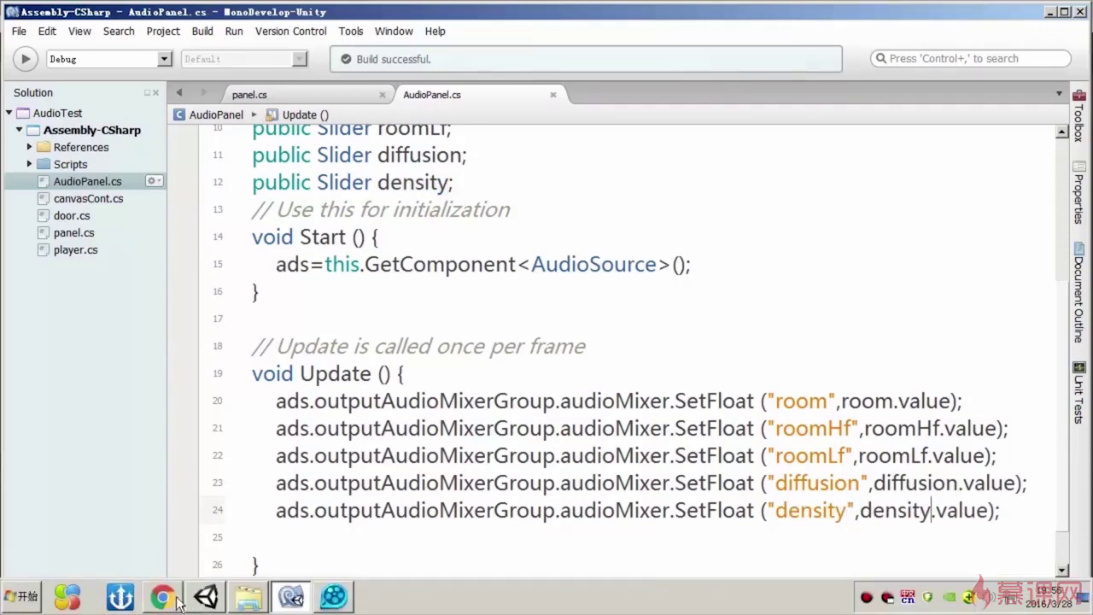
{"action": "left_click", "coordinate": [121, 598]}
Drag the room, roomHf, RoomLF, Diffusion and Density sliders into the Audio Panel (Script) slots.
{"action": "left_click", "coordinate": [865, 249]}
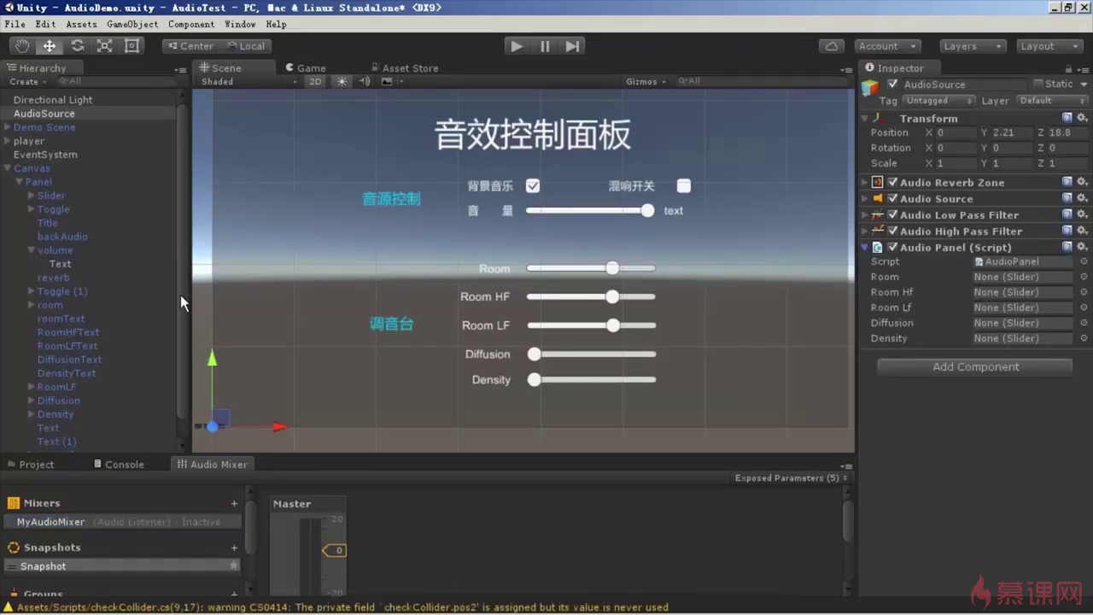
{"action": "left_click", "coordinate": [68, 345]}
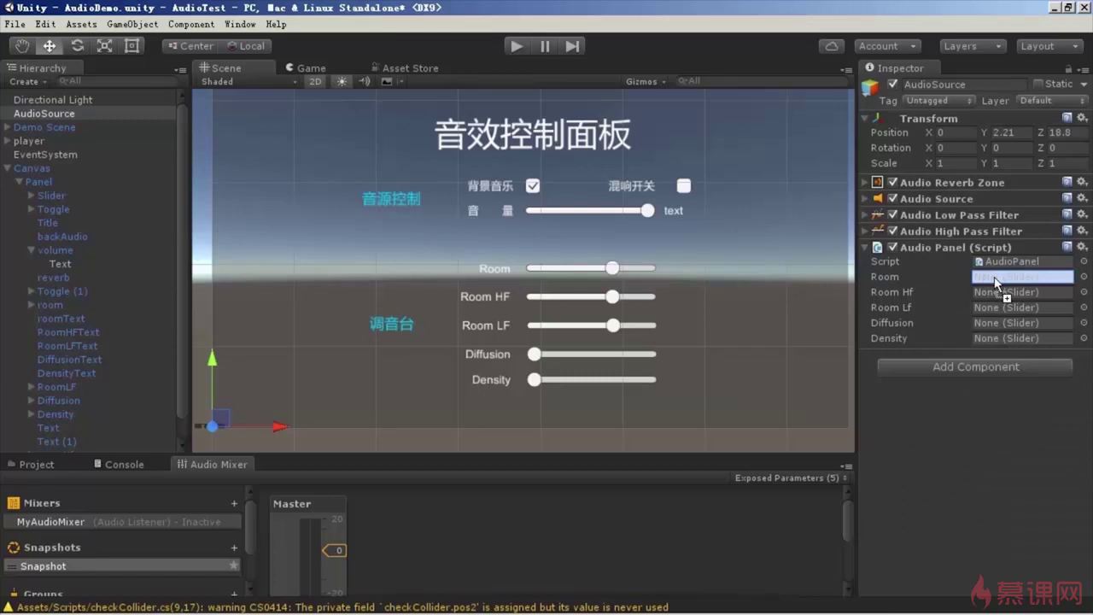
{"action": "left_click_drag", "start_coordinate": [48, 301], "coordinate": [994, 277]}
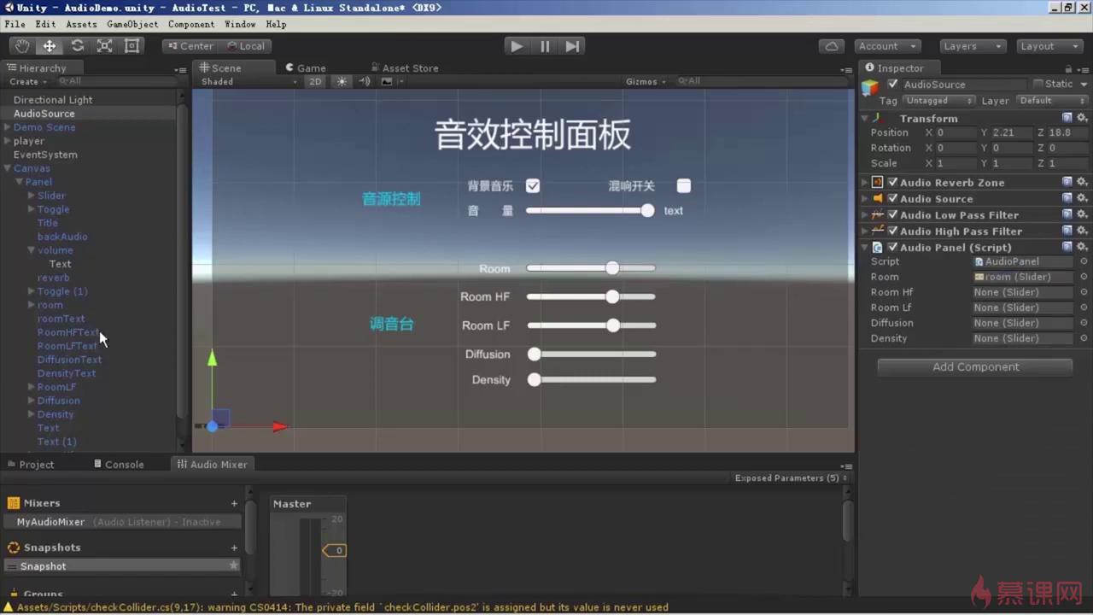
{"action": "scroll", "coordinate": [57, 388], "scroll_direction": "down", "scroll_amount": 1}
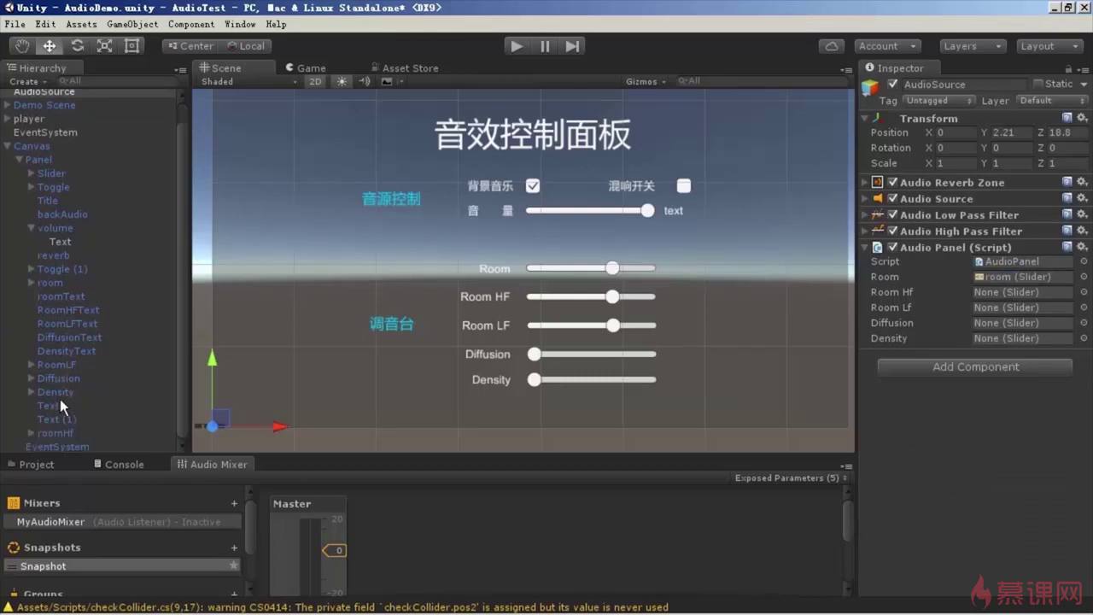
{"action": "mouse_move", "coordinate": [59, 399]}
{"action": "left_mouse_down"}
{"action": "mouse_move", "coordinate": [770, 289]}
{"action": "mouse_move", "coordinate": [966, 308]}
{"action": "left_mouse_up"}
{"action": "left_click_drag", "start_coordinate": [63, 432], "coordinate": [947, 293]}
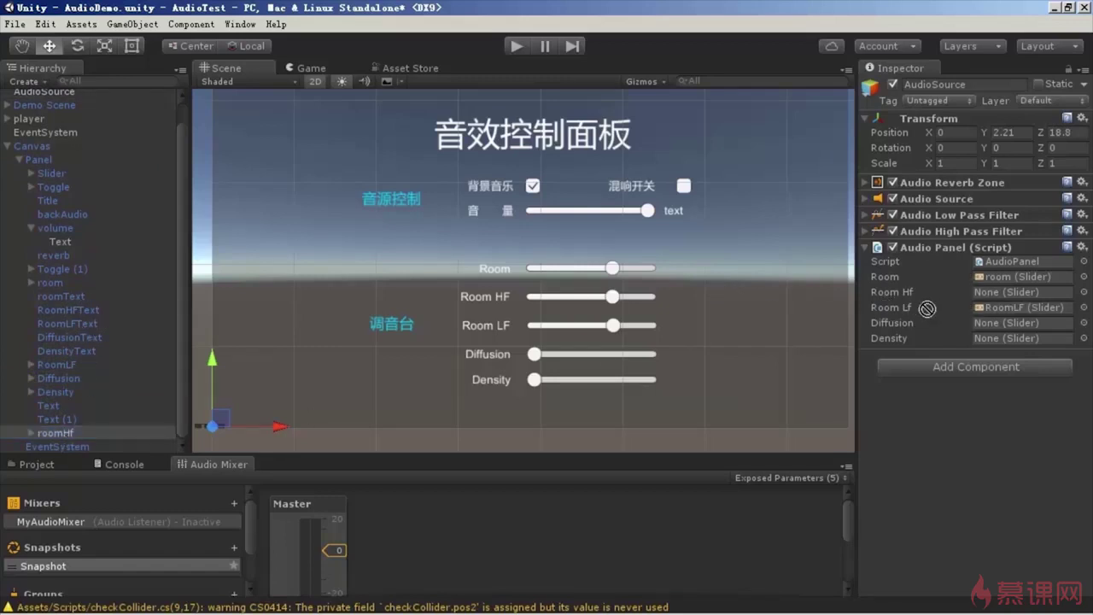
{"action": "left_click_drag", "start_coordinate": [69, 382], "coordinate": [1016, 323]}
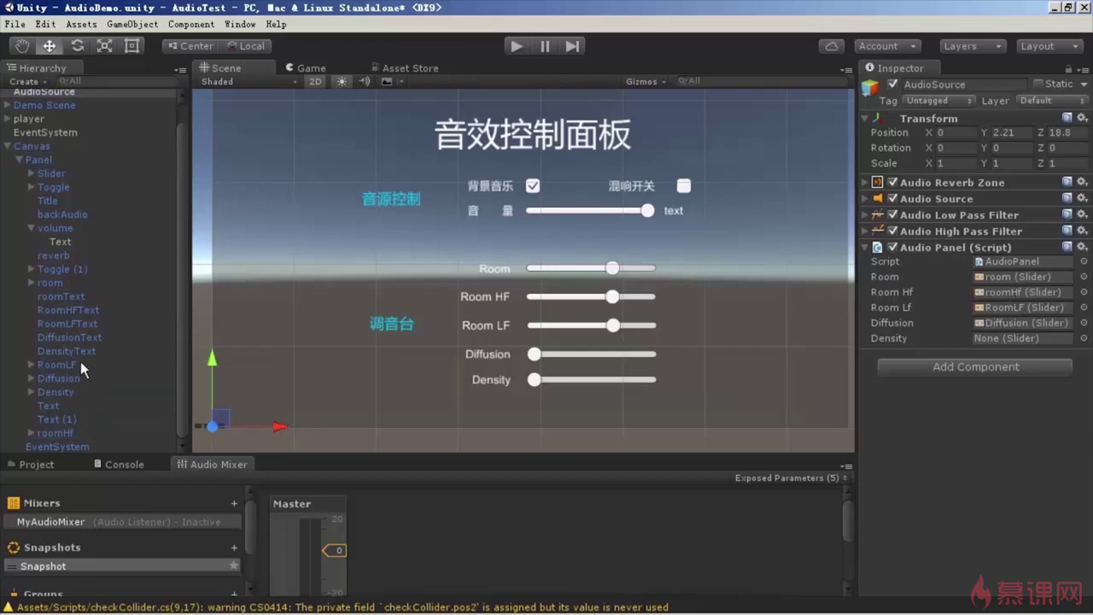
{"action": "left_click_drag", "start_coordinate": [68, 392], "coordinate": [1016, 338]}
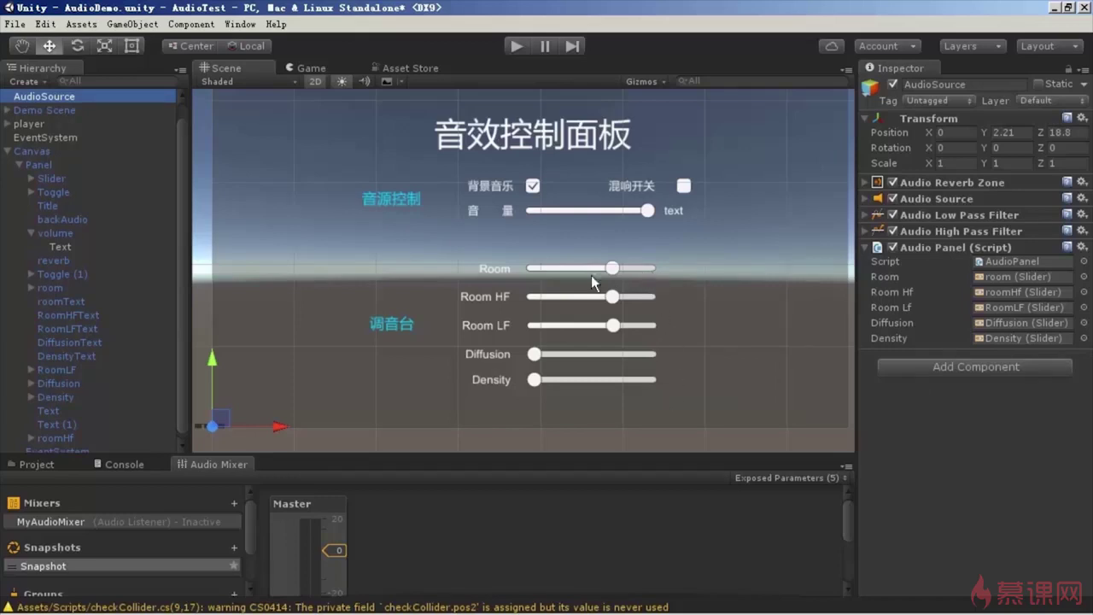
Inspect the Master group's SFX Reverb Room, Room HF and Density ranges, then reselect the room slider.
{"action": "left_click", "coordinate": [552, 277]}
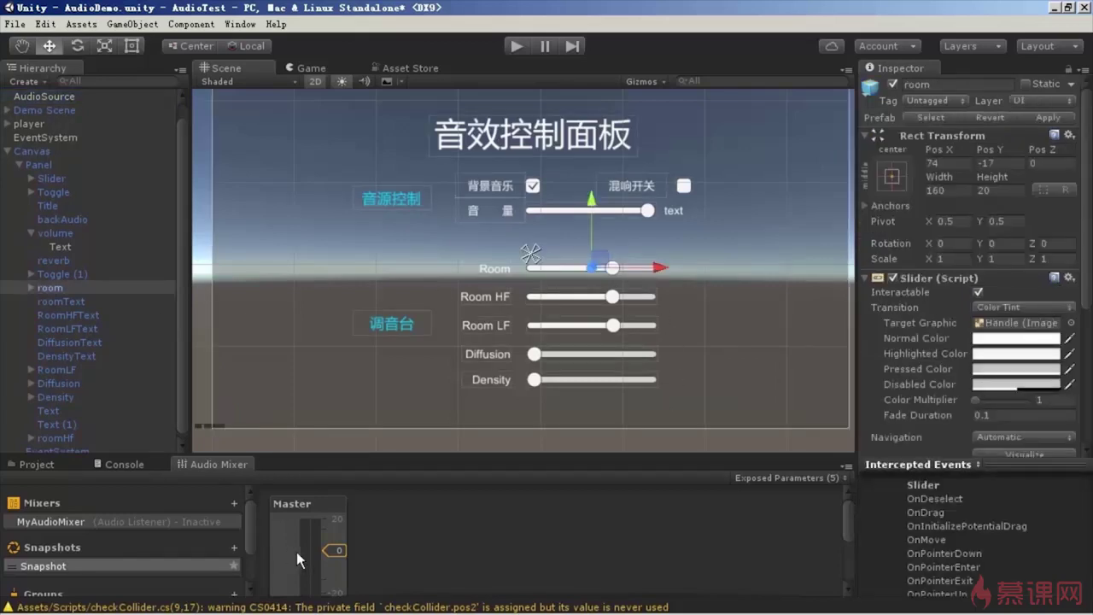
{"action": "left_click", "coordinate": [297, 551]}
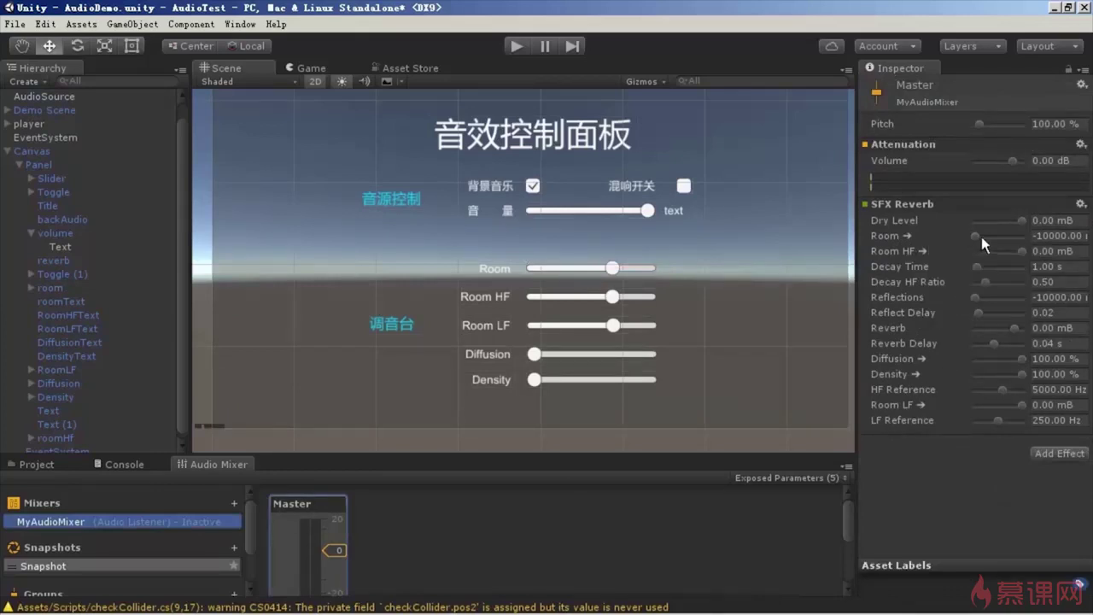
{"action": "mouse_move", "coordinate": [971, 237]}
{"action": "left_mouse_down"}
{"action": "mouse_move", "coordinate": [1021, 236]}
{"action": "mouse_move", "coordinate": [982, 239]}
{"action": "left_mouse_up"}
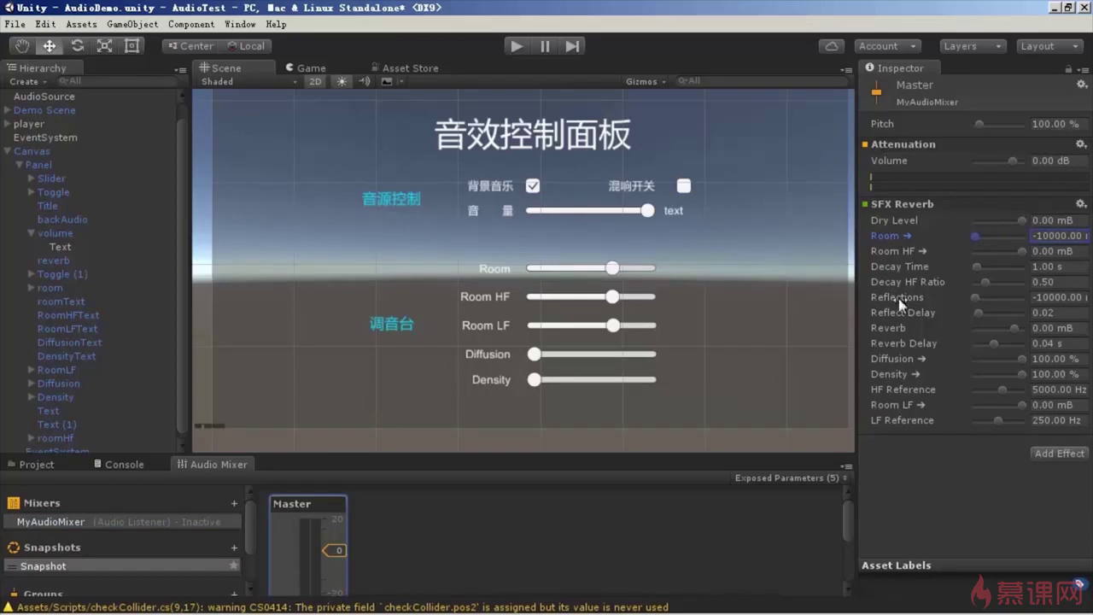
{"action": "left_click", "coordinate": [1023, 251]}
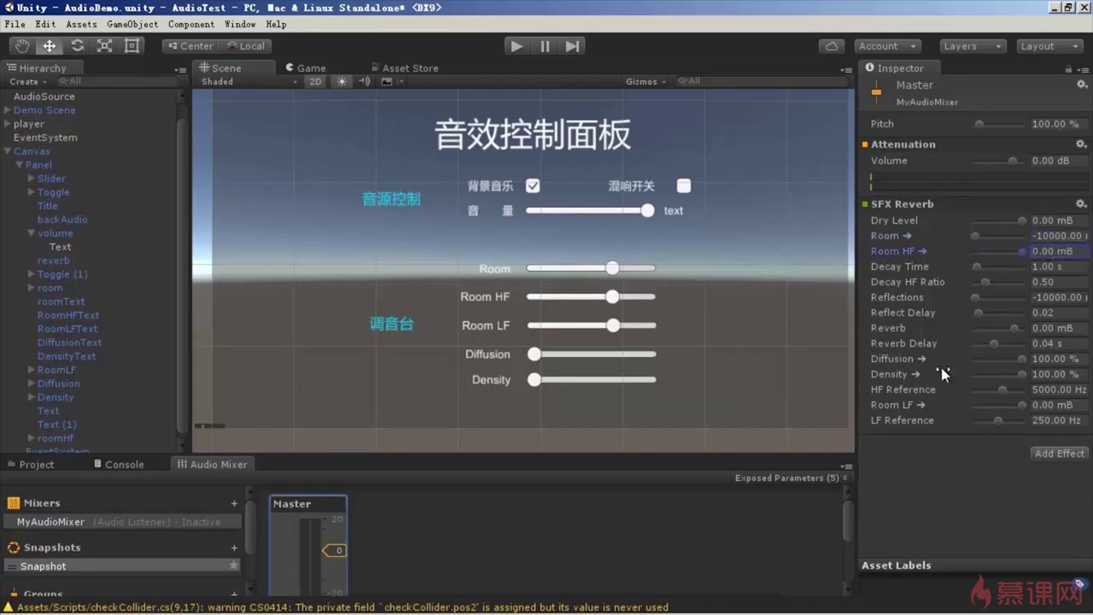
{"action": "left_click", "coordinate": [1022, 374]}
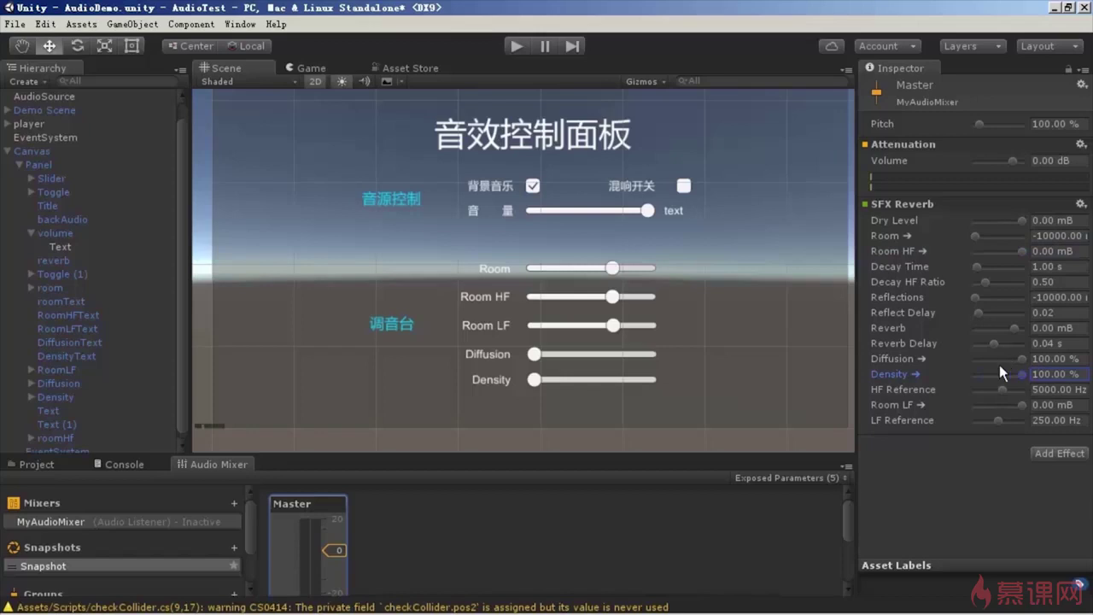
{"action": "left_click", "coordinate": [564, 263]}
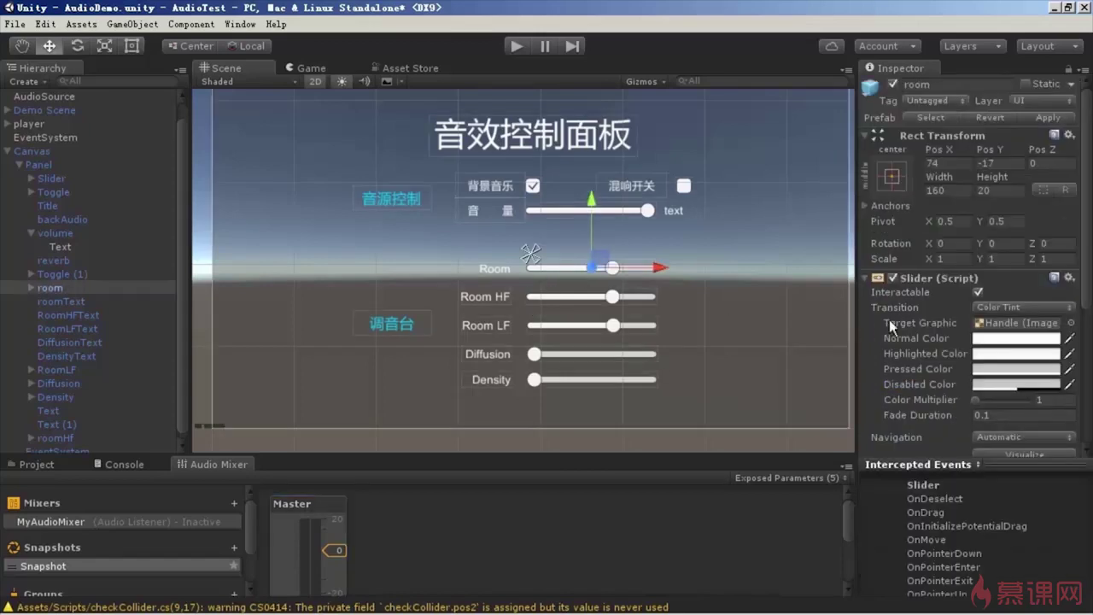
Check Min/Max Value on the room, RoomLF, Diffusion and Density sliders, then enter Play mode.
{"action": "scroll", "coordinate": [1019, 340], "scroll_direction": "down", "scroll_amount": 5}
{"action": "left_click", "coordinate": [1015, 307]}
{"action": "left_click", "coordinate": [983, 320]}
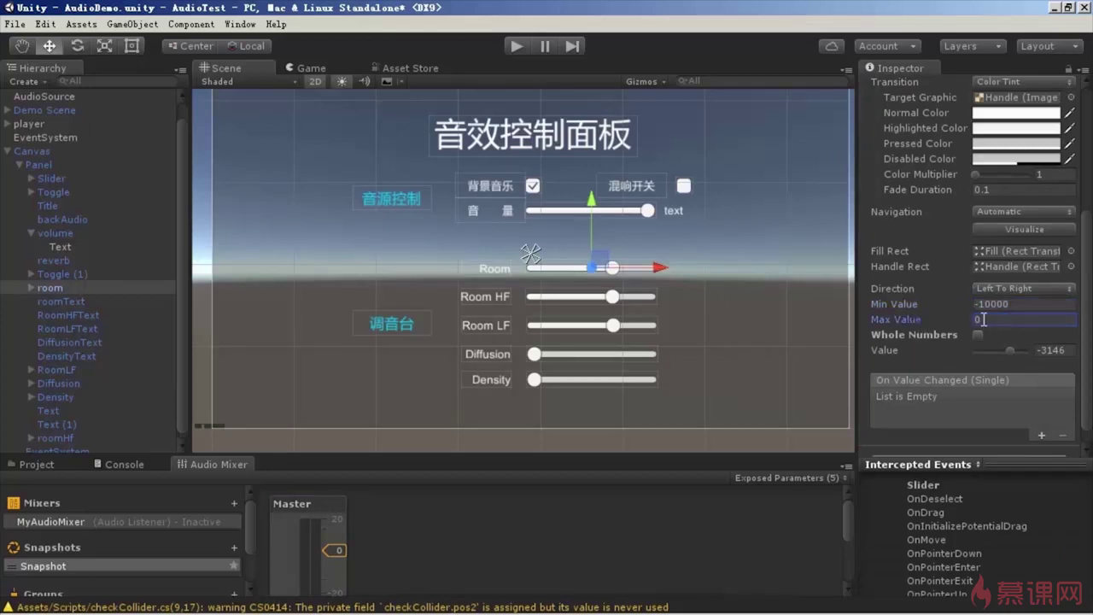
{"action": "left_click", "coordinate": [583, 325]}
{"action": "left_click", "coordinate": [583, 325]}
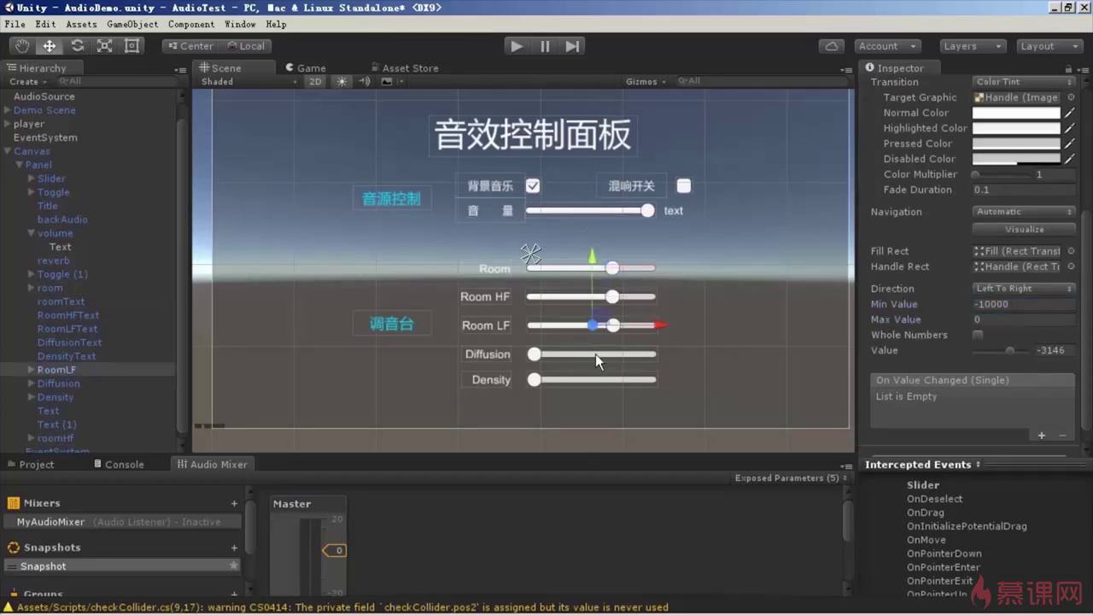
{"action": "left_click", "coordinate": [596, 354]}
{"action": "left_click", "coordinate": [601, 376]}
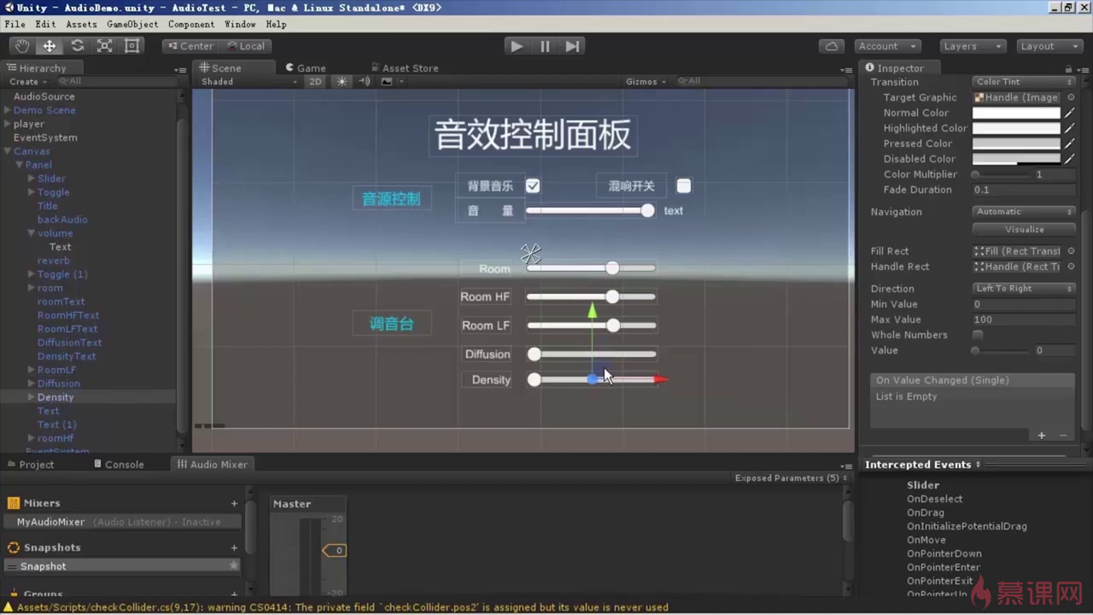
{"action": "left_click", "coordinate": [516, 47]}
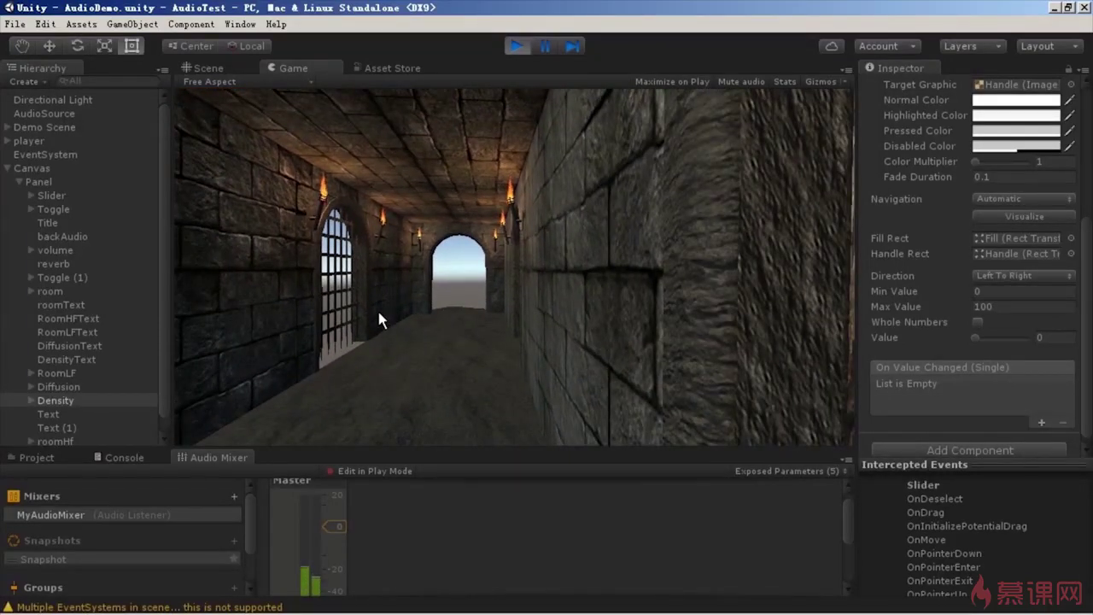
Bring up the in-game sound panel, toggle reverb on and off, and show Master's reverb values.
{"action": "key", "text": "Escape"}
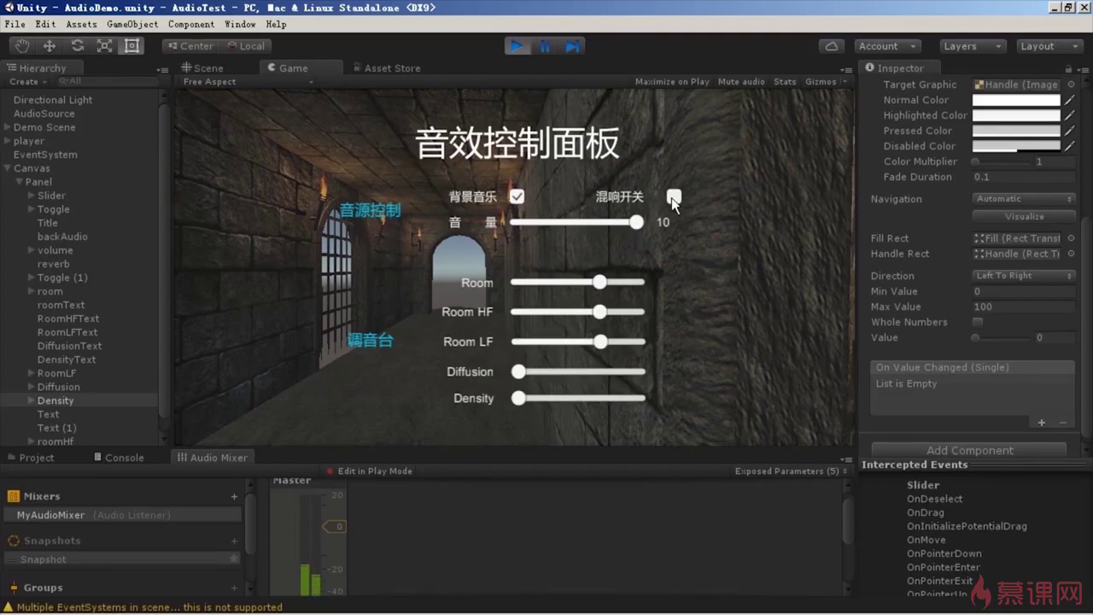
{"action": "left_click", "coordinate": [673, 198]}
{"action": "left_click", "coordinate": [671, 197]}
{"action": "left_click", "coordinate": [311, 517]}
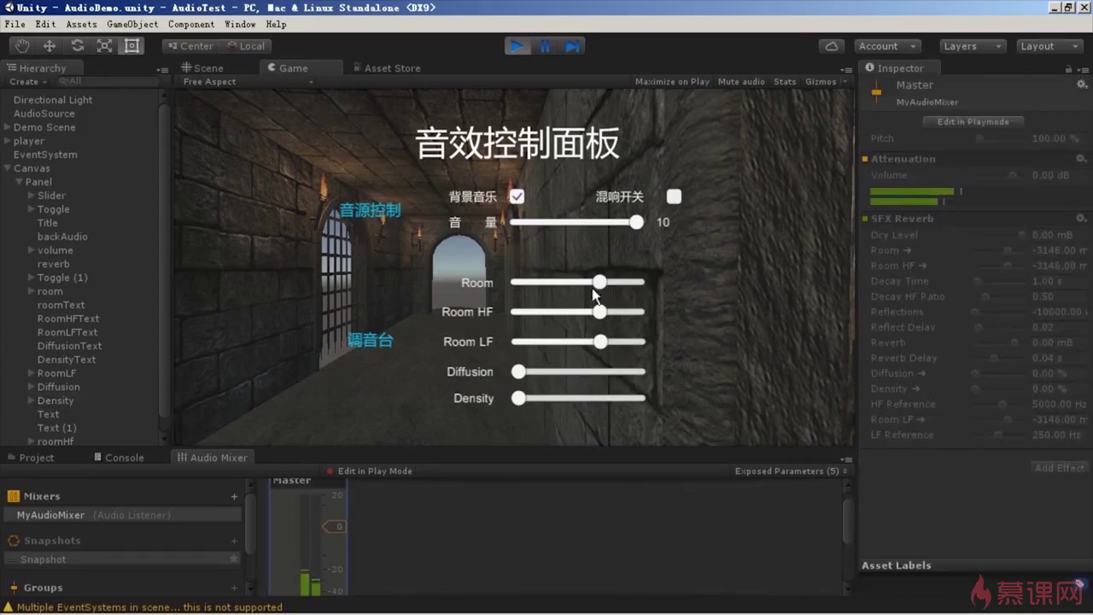
Drag the reverb sliders: Room to 0 mB, Diffusion ~73%, Density ~half, Room LF ~-1750.
{"action": "mouse_move", "coordinate": [600, 282]}
{"action": "left_mouse_down"}
{"action": "mouse_move", "coordinate": [612, 282]}
{"action": "mouse_move", "coordinate": [586, 282]}
{"action": "mouse_move", "coordinate": [620, 282]}
{"action": "left_mouse_up"}
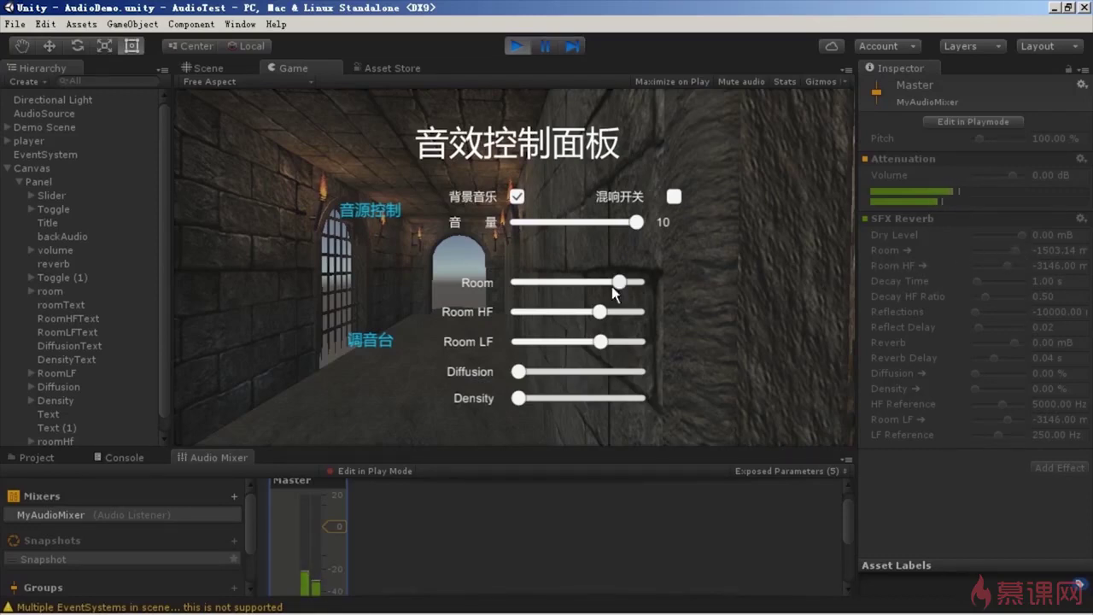
{"action": "left_click_drag", "start_coordinate": [613, 292], "coordinate": [603, 288]}
{"action": "mouse_move", "coordinate": [570, 283]}
{"action": "left_mouse_down"}
{"action": "mouse_move", "coordinate": [536, 288]}
{"action": "mouse_move", "coordinate": [653, 277]}
{"action": "left_mouse_up"}
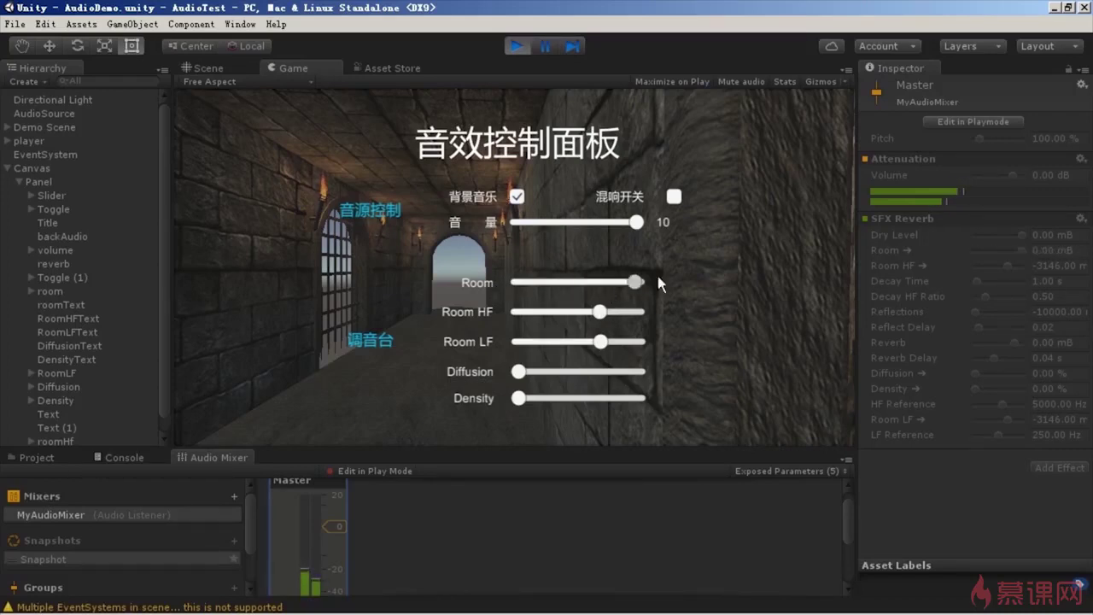
{"action": "left_click_drag", "start_coordinate": [602, 316], "coordinate": [558, 342]}
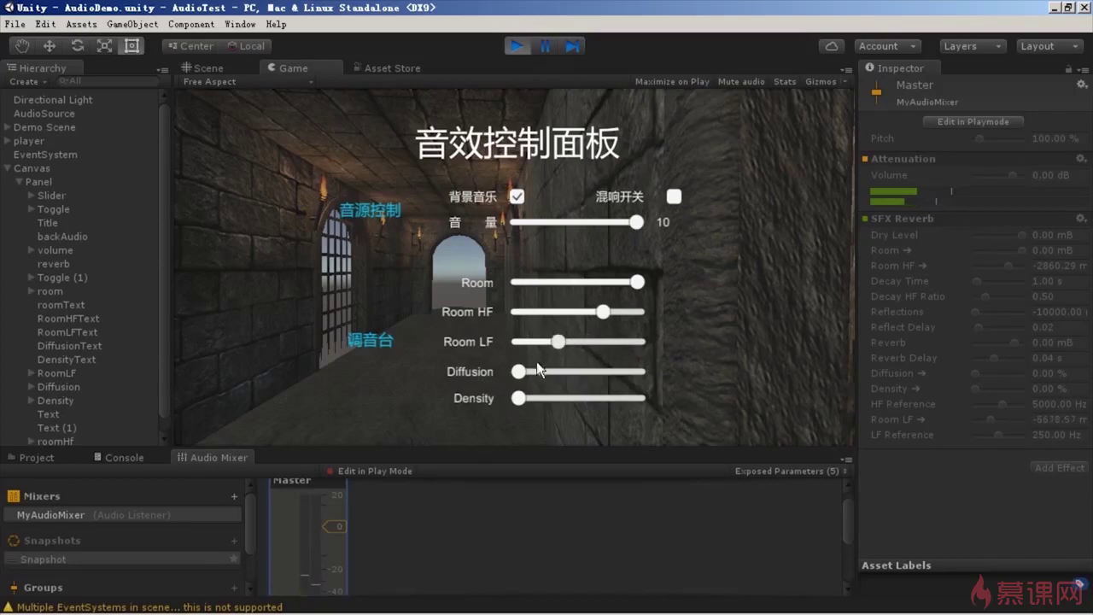
{"action": "left_click_drag", "start_coordinate": [518, 372], "coordinate": [568, 372]}
{"action": "left_click_drag", "start_coordinate": [520, 398], "coordinate": [582, 391]}
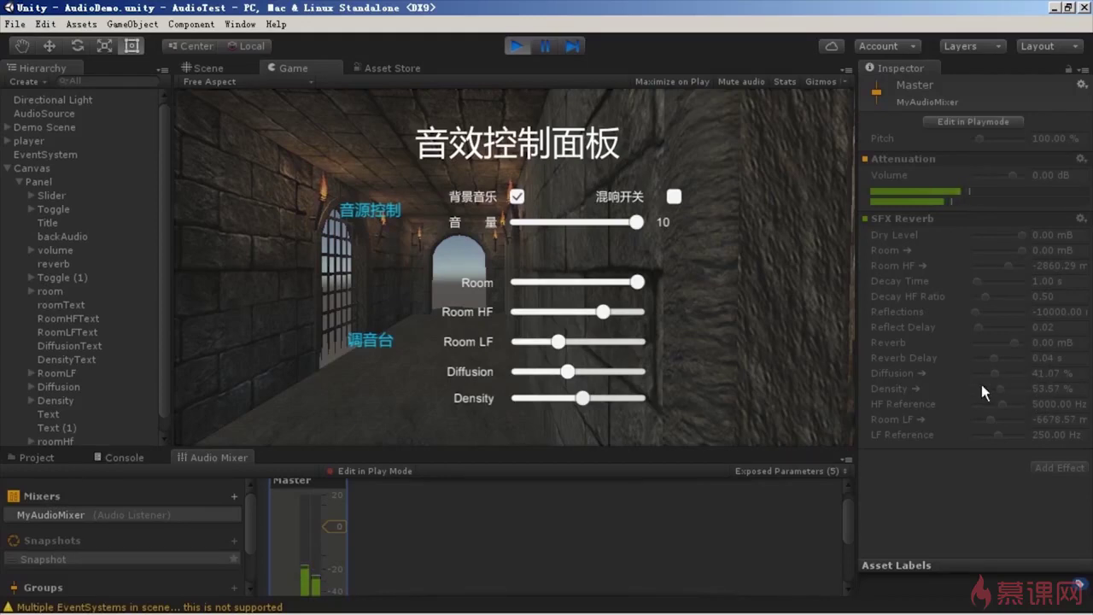
{"action": "mouse_move", "coordinate": [567, 376]}
{"action": "left_mouse_down"}
{"action": "mouse_move", "coordinate": [614, 368]}
{"action": "mouse_move", "coordinate": [620, 348]}
{"action": "left_mouse_up"}
{"action": "left_click", "coordinate": [621, 347]}
{"action": "left_click_drag", "start_coordinate": [603, 311], "coordinate": [520, 313]}
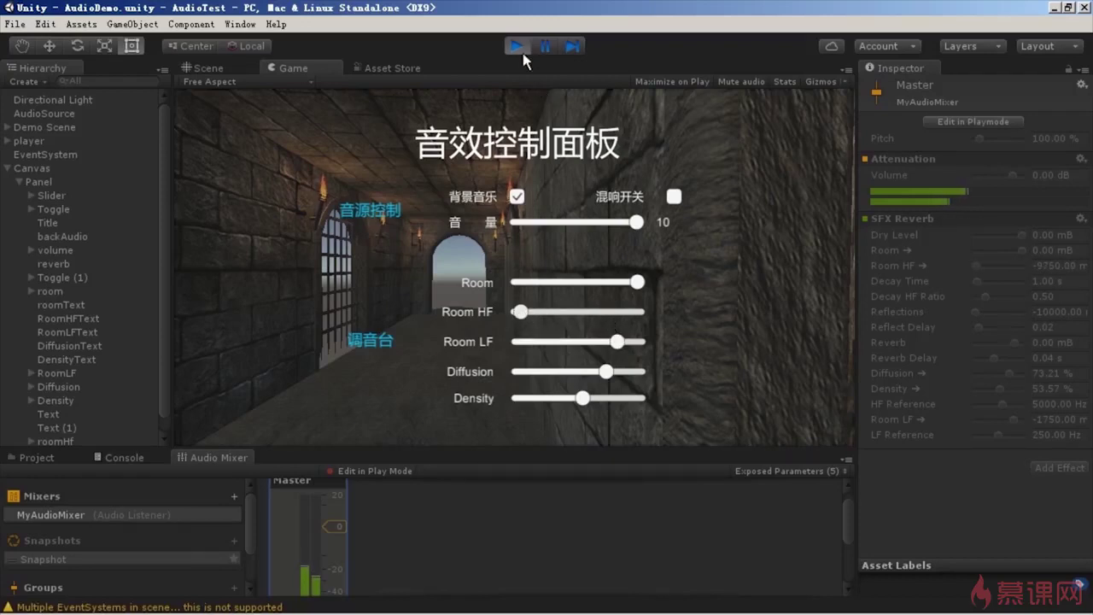